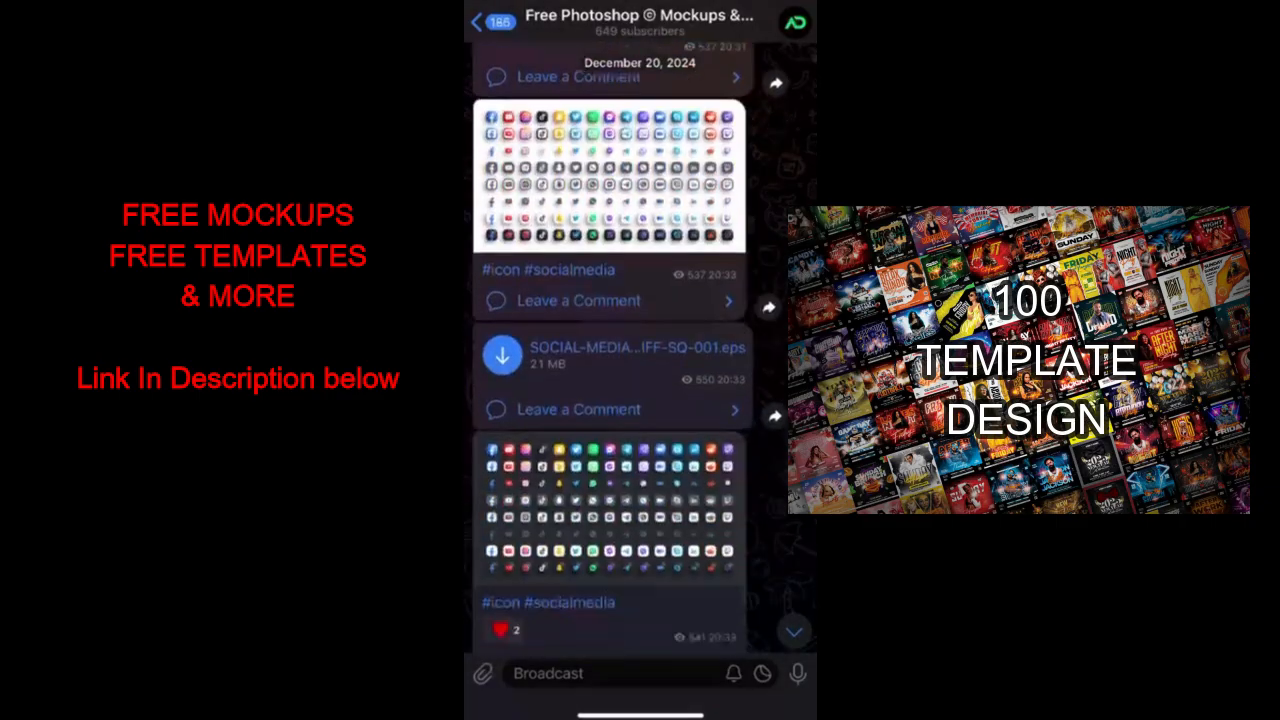
scroll(610, 350, down, 15)
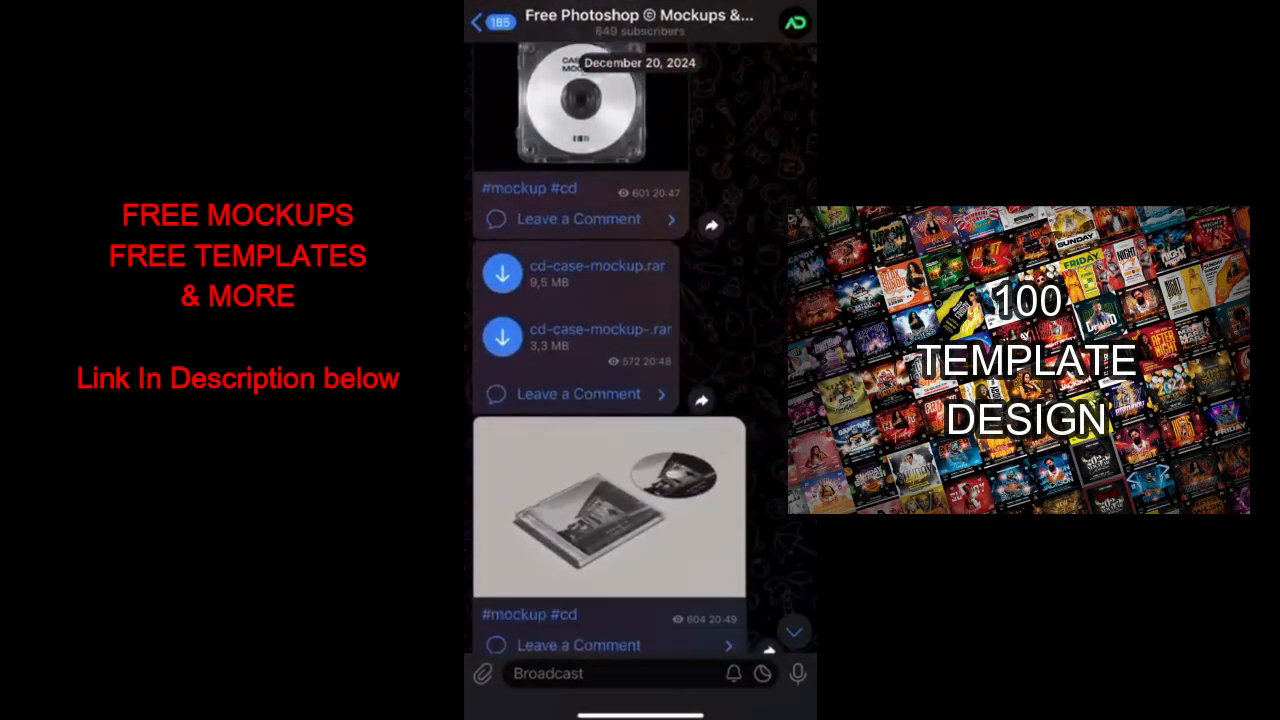
scroll(610, 350, down, 15)
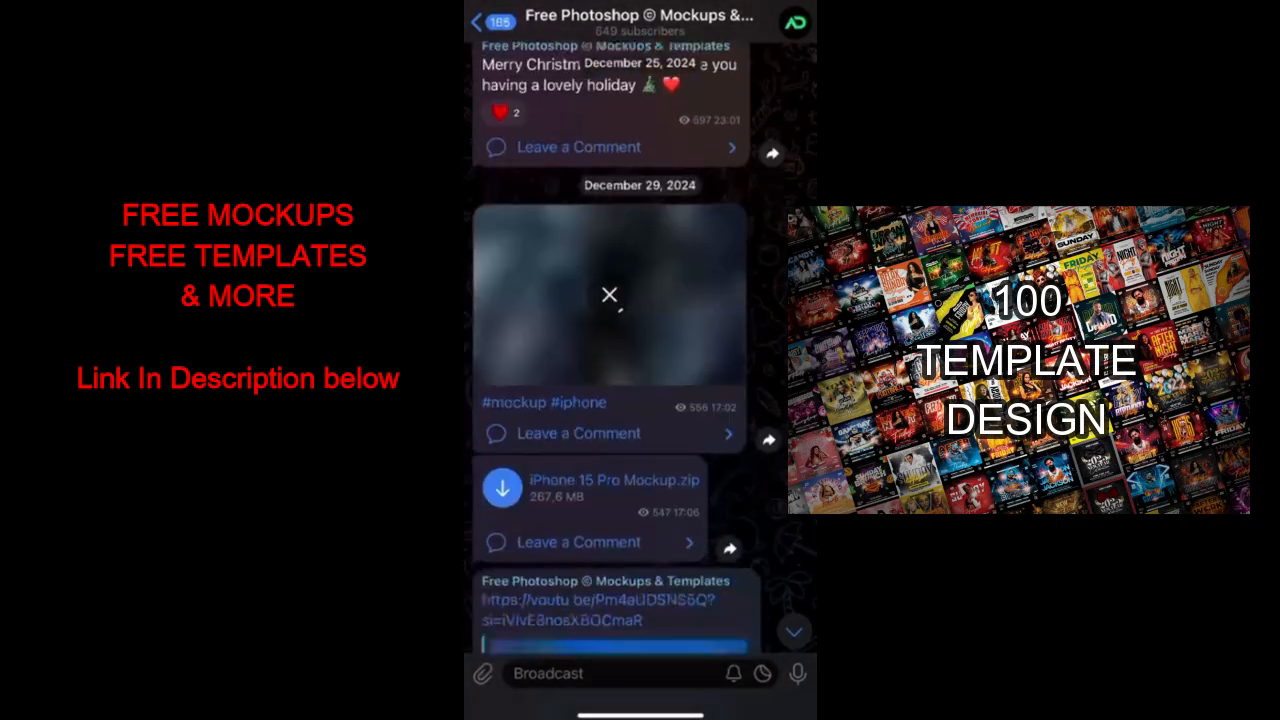
scroll(610, 350, down, 5)
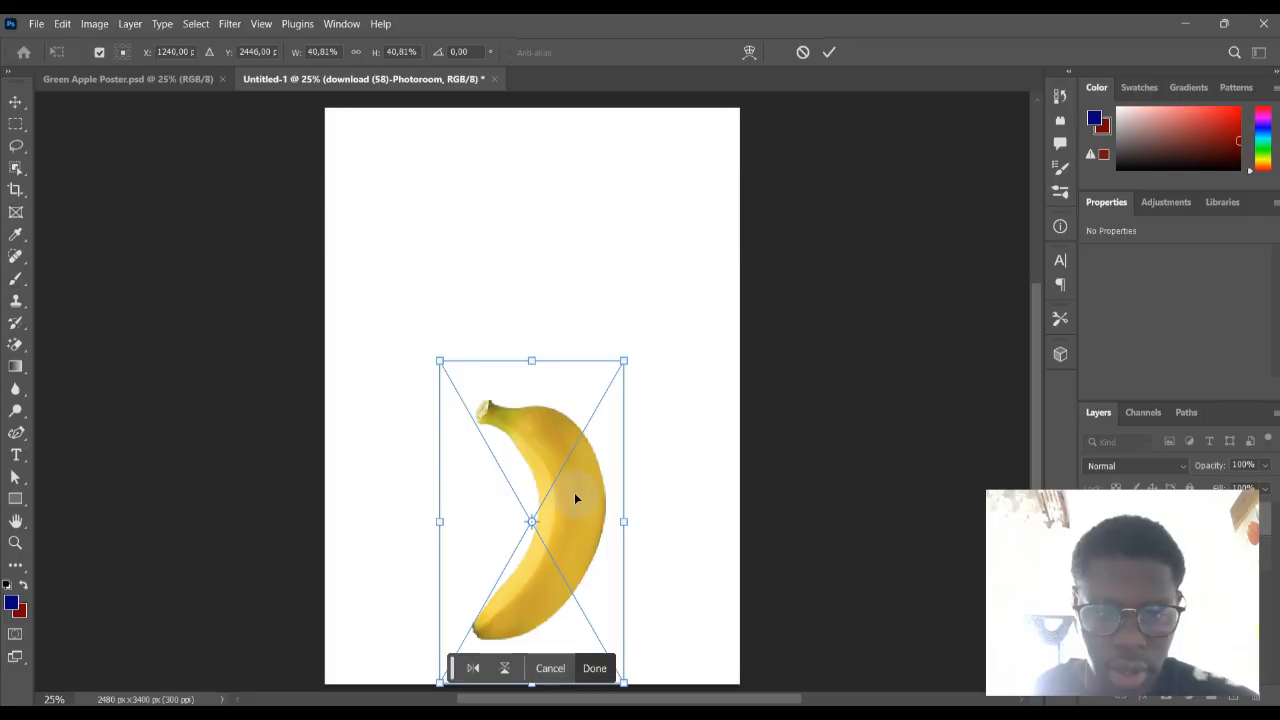
Place the banana image near the middle of the page and rasterize its layer
drag(574, 494, 564, 360)
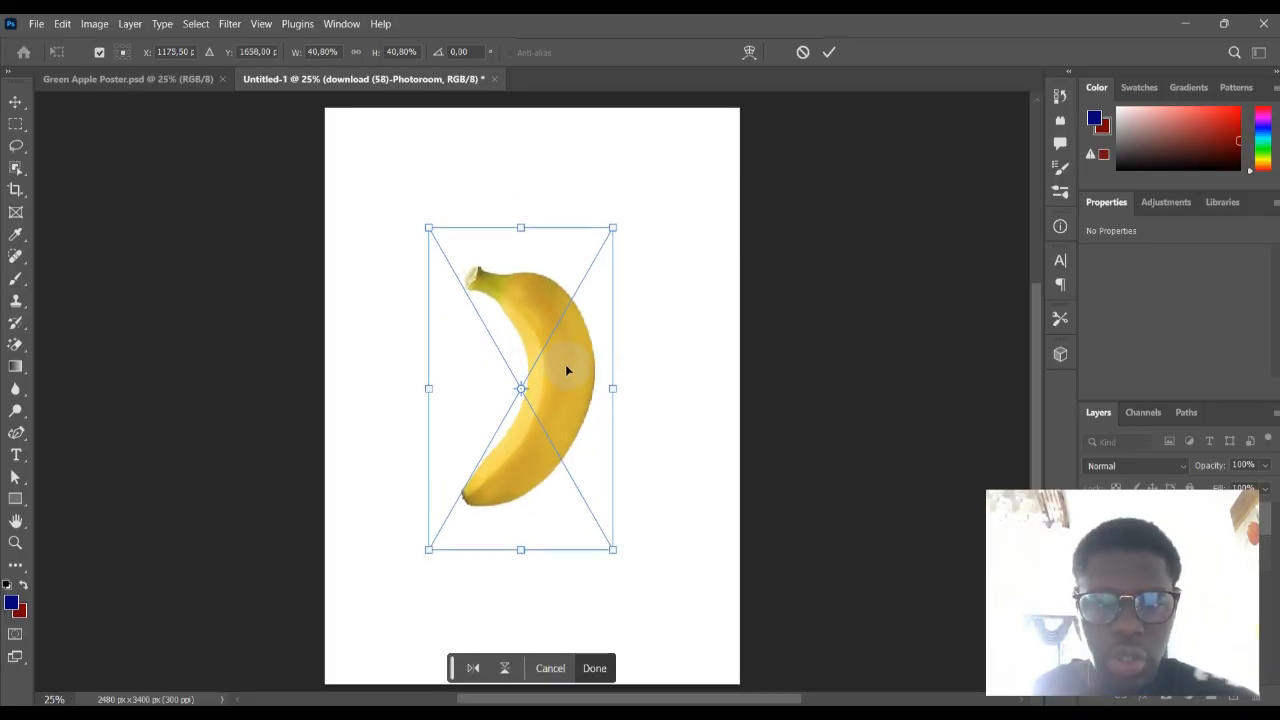
click(596, 670)
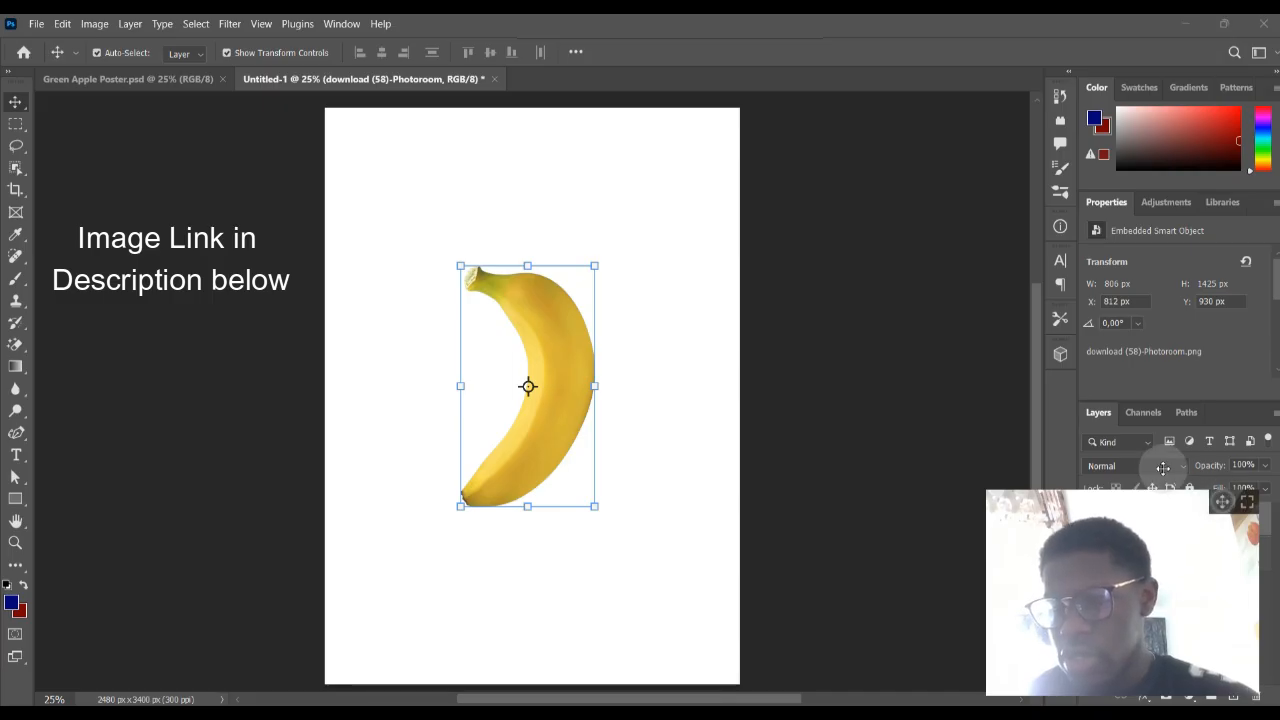
drag(1222, 500, 1047, 261)
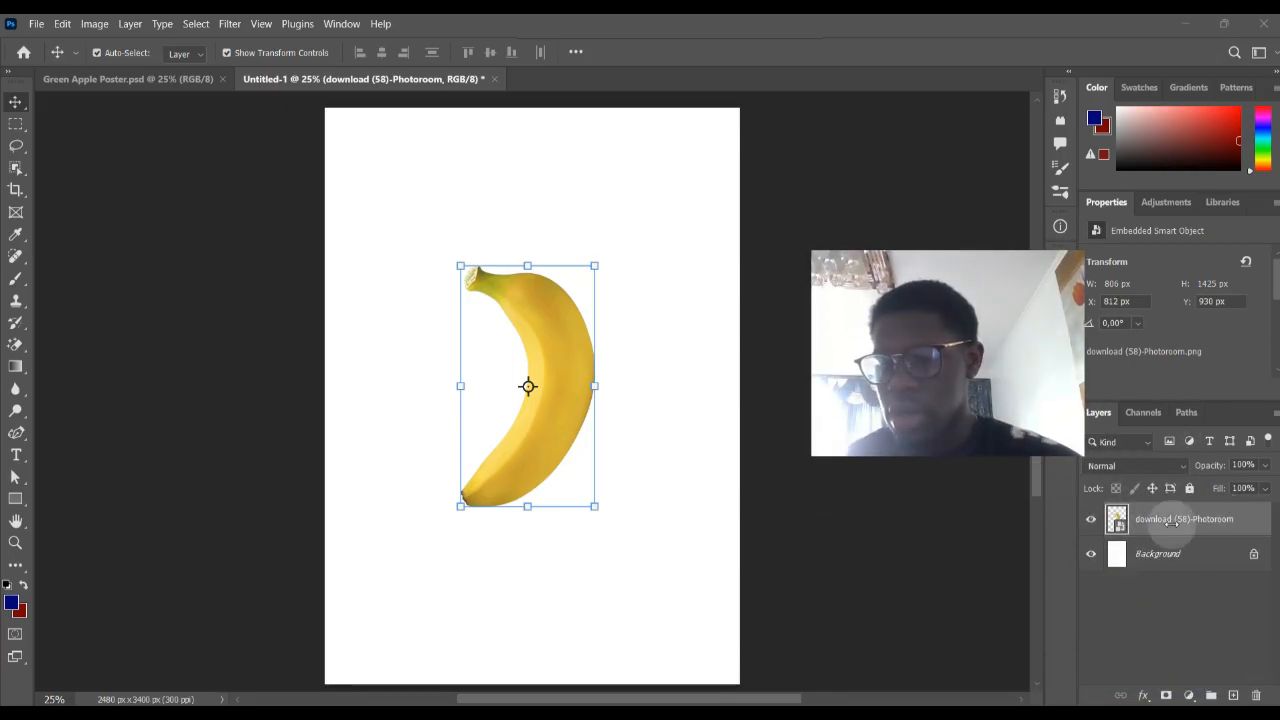
right_click(1248, 519)
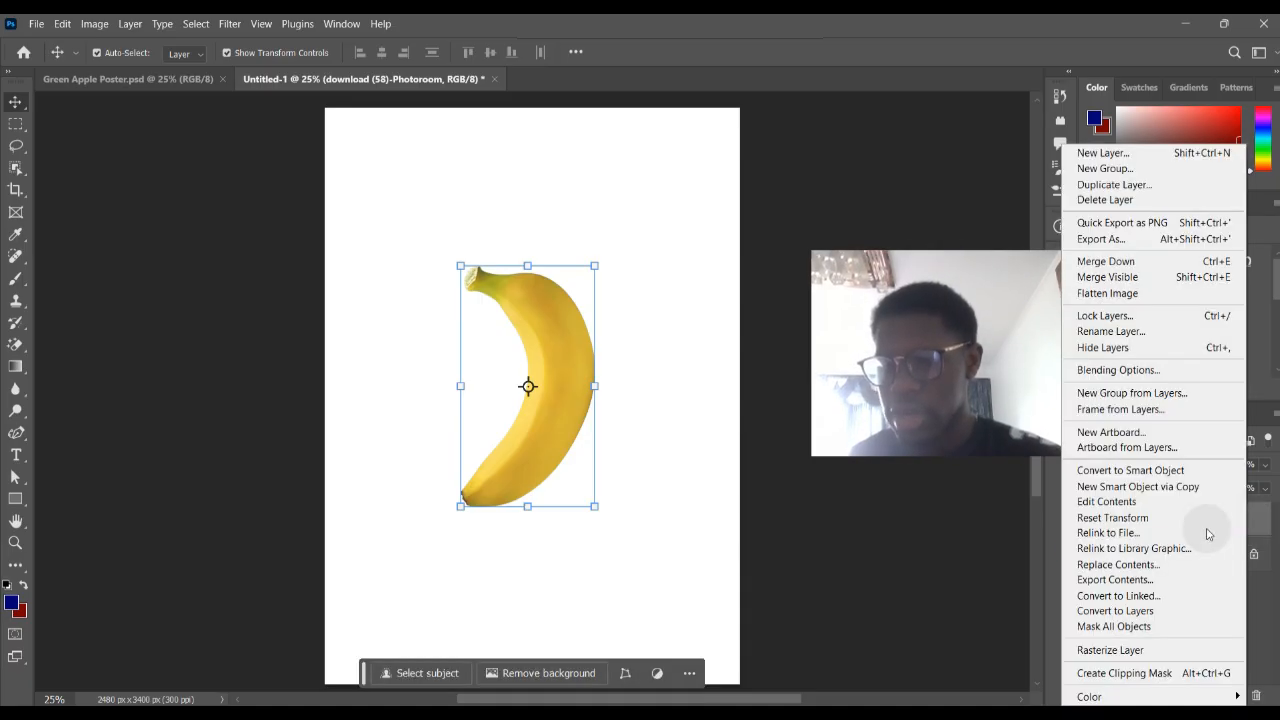
click(1128, 650)
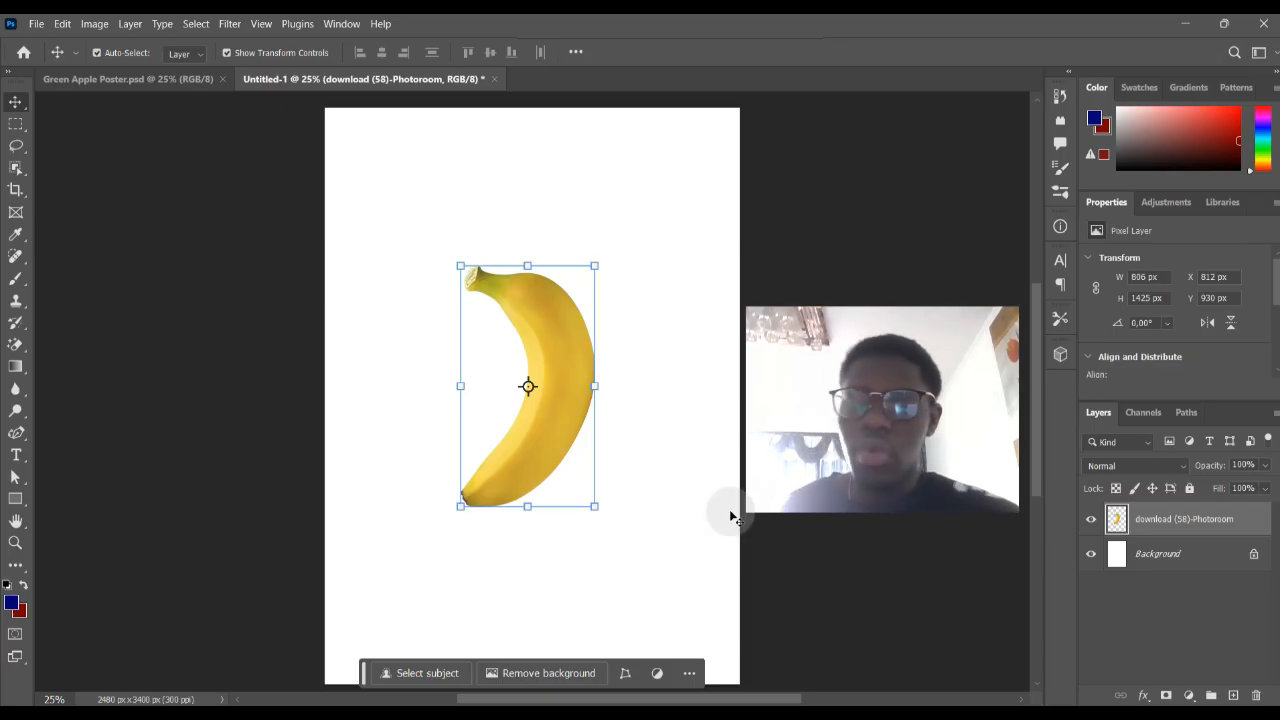
Add a Solid Color fill layer beneath the banana in a golden yellow matching the fruit
click(1189, 696)
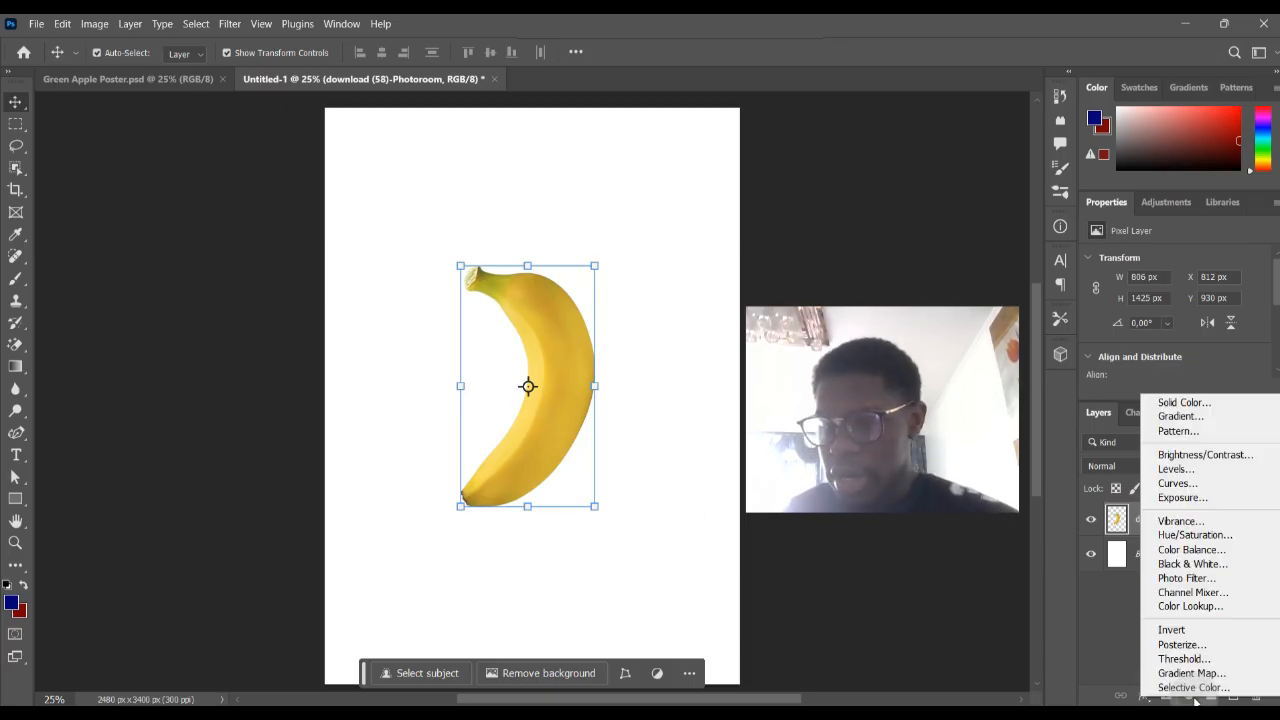
click(1180, 406)
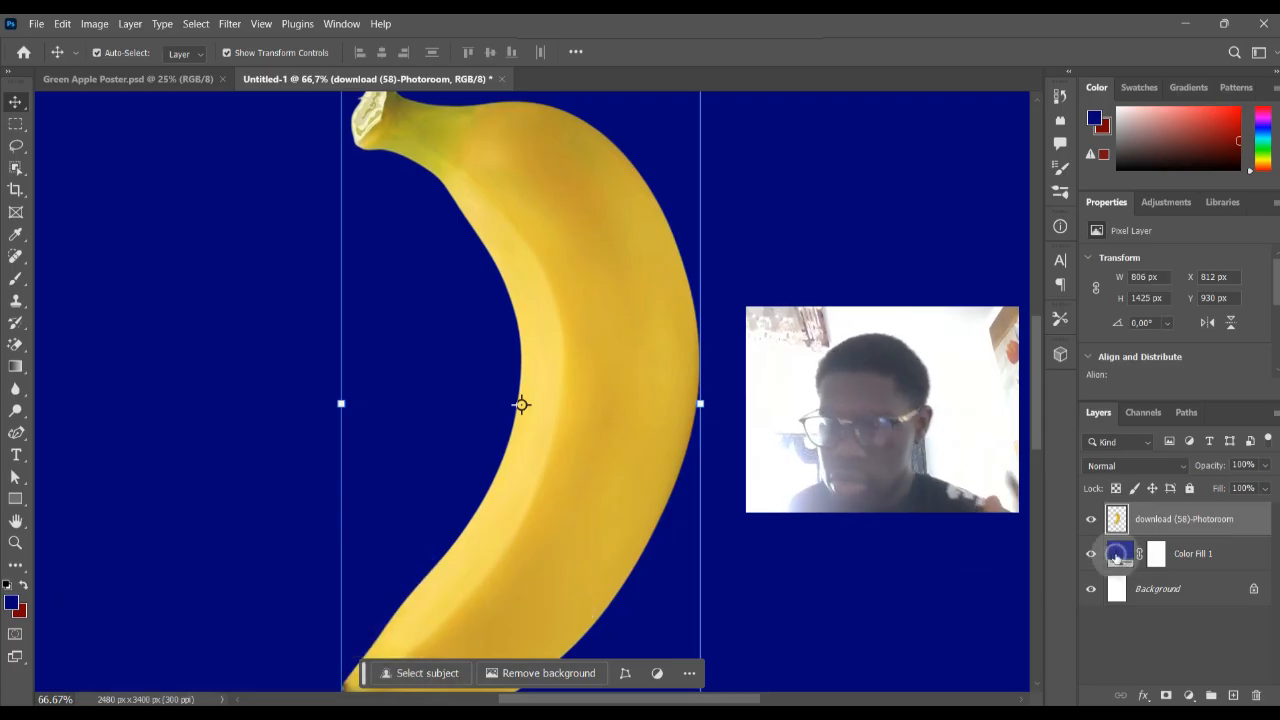
click(1122, 557)
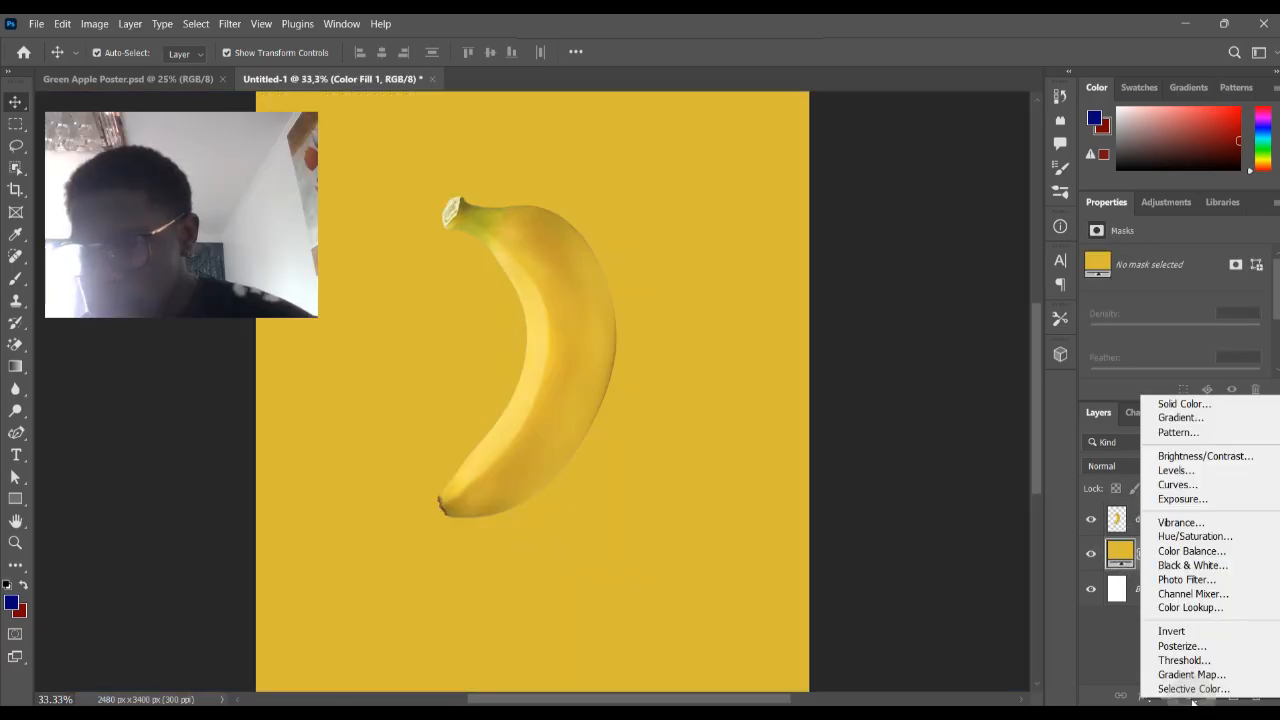
Add a Gradient fill layer above the yellow color fill and set its style to Radial
click(1180, 417)
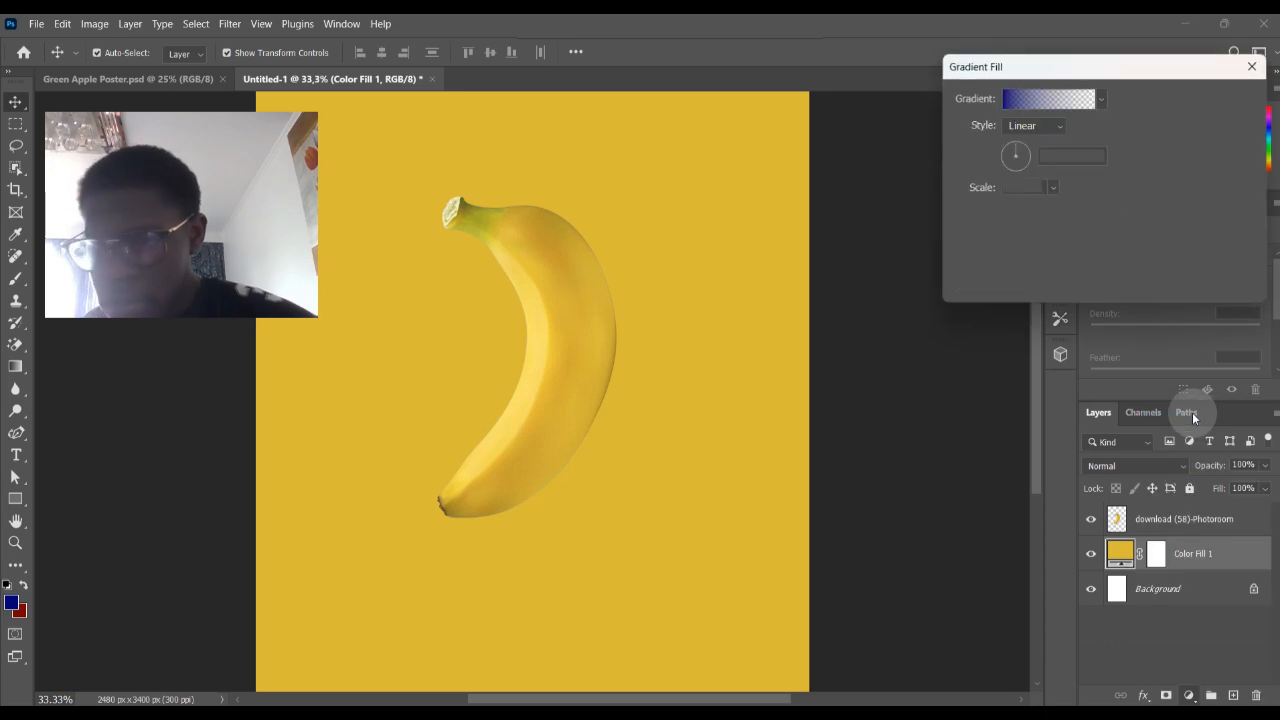
click(1050, 127)
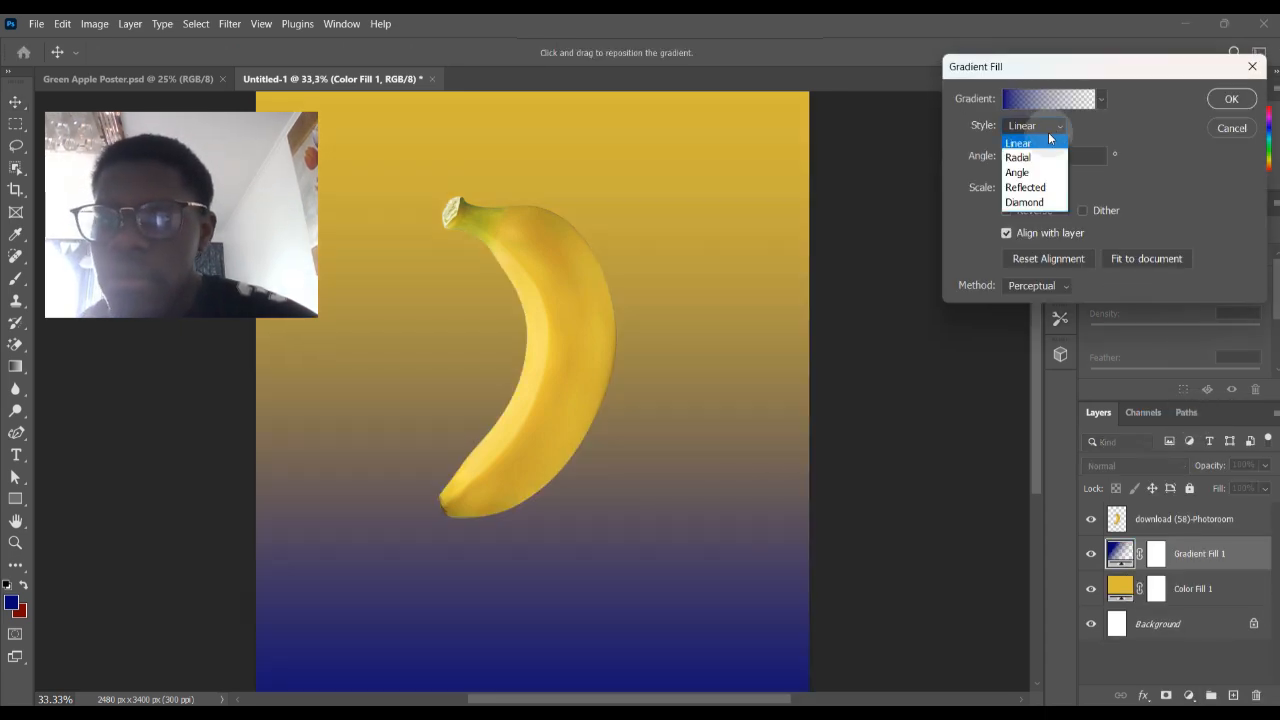
click(1040, 157)
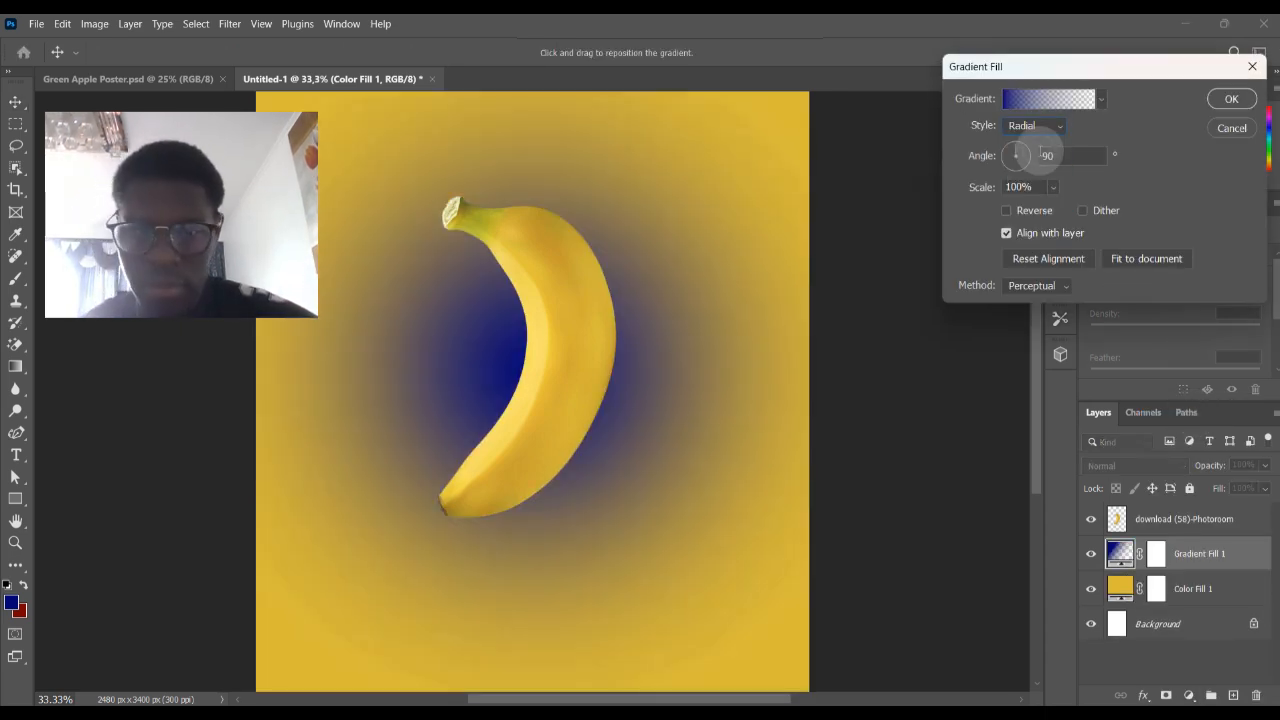
Set the gradient's starting color stop to the light yellow fbdf62 sampled from the banana's inner edge
click(1028, 104)
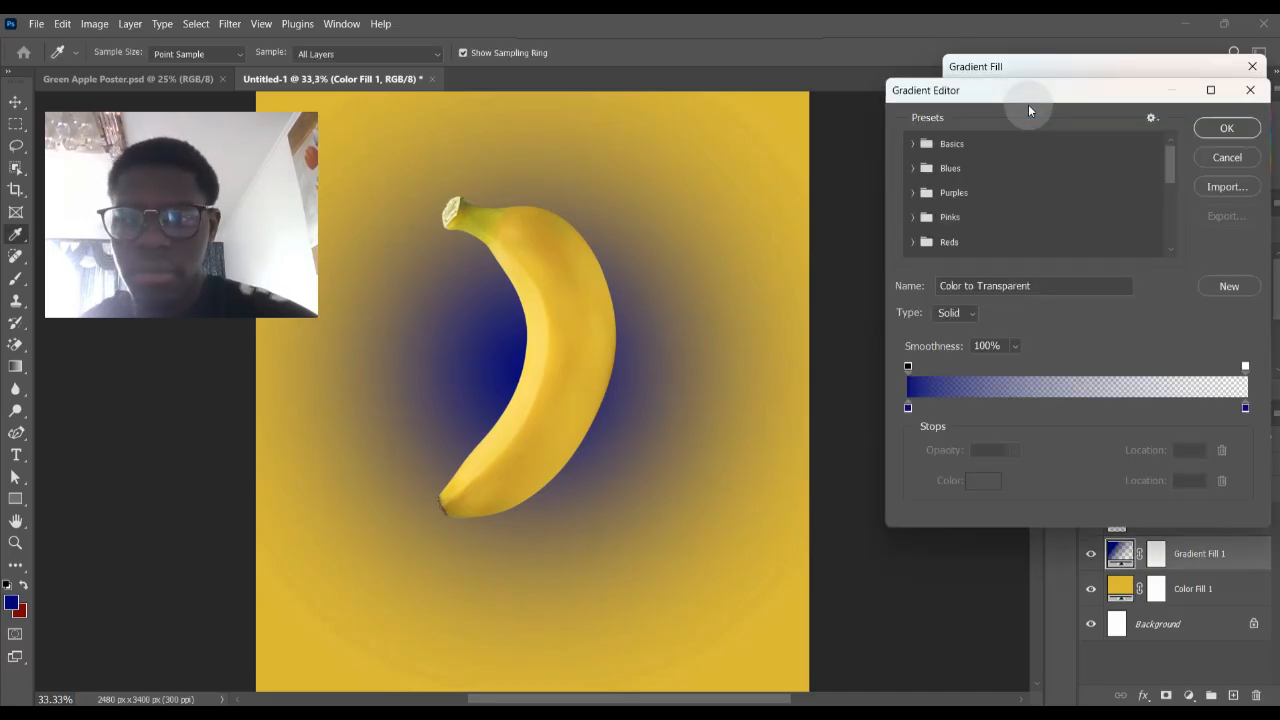
double_click(907, 407)
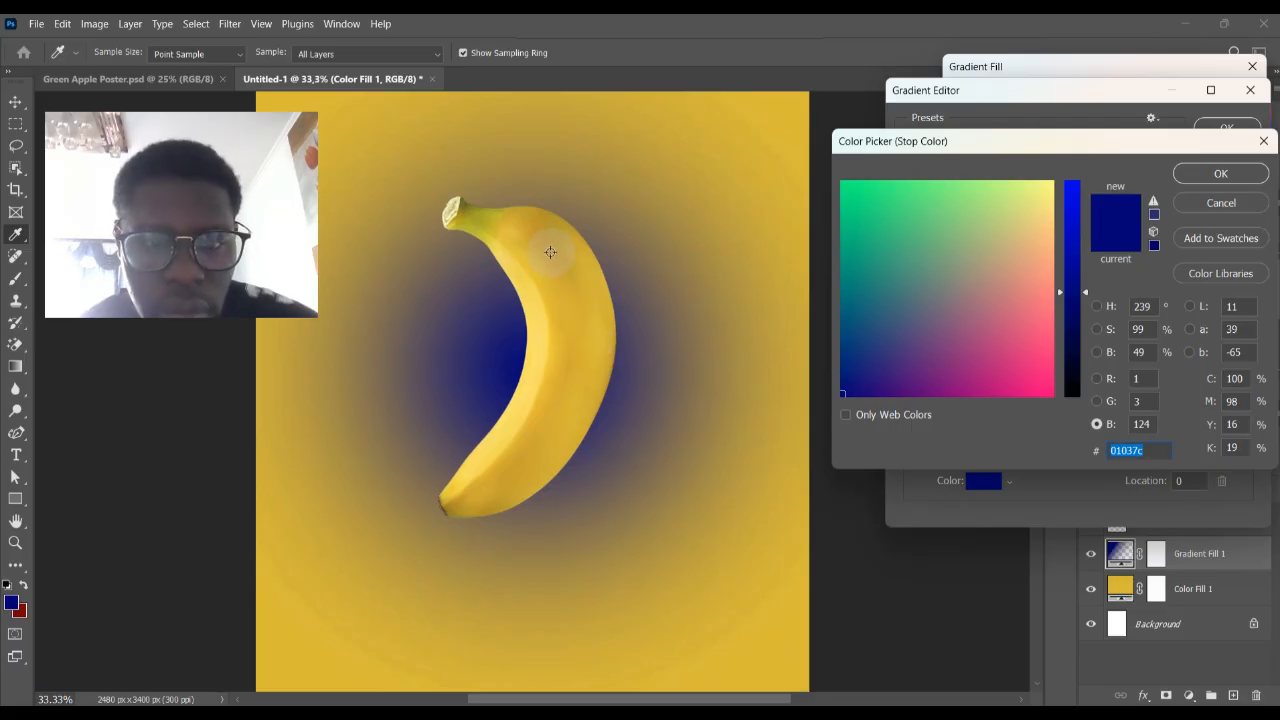
click(550, 252)
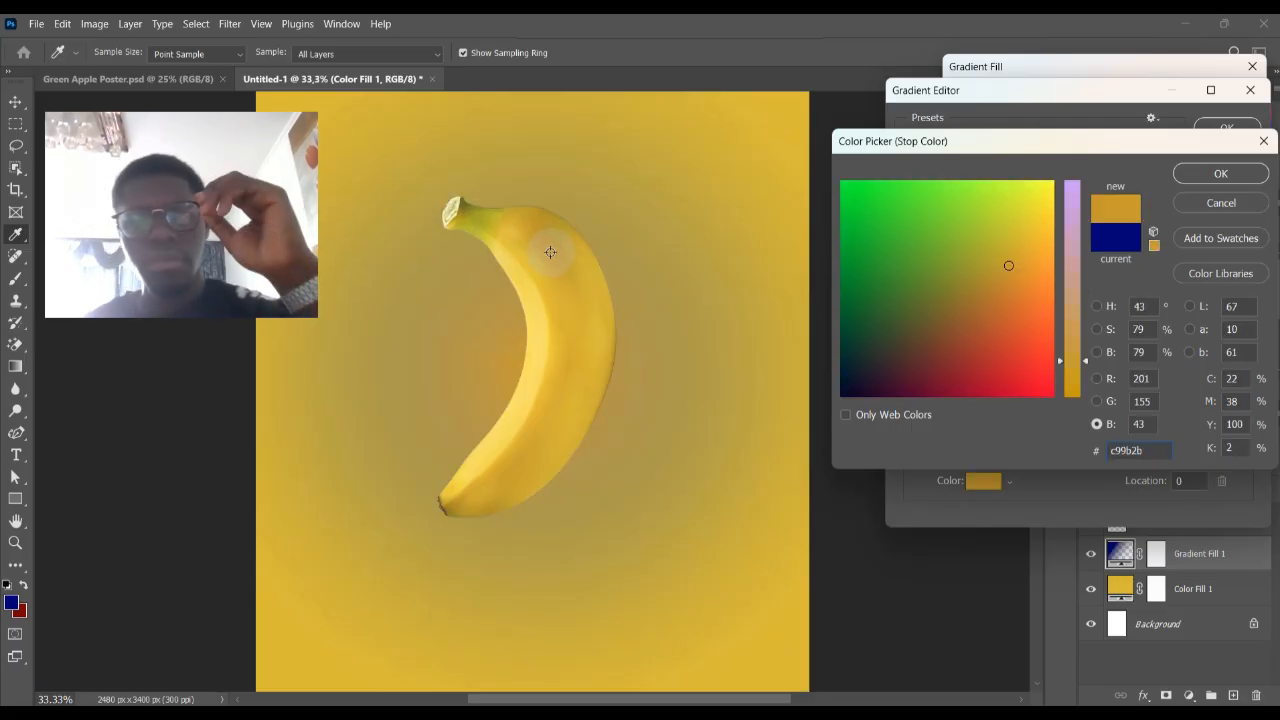
click(543, 345)
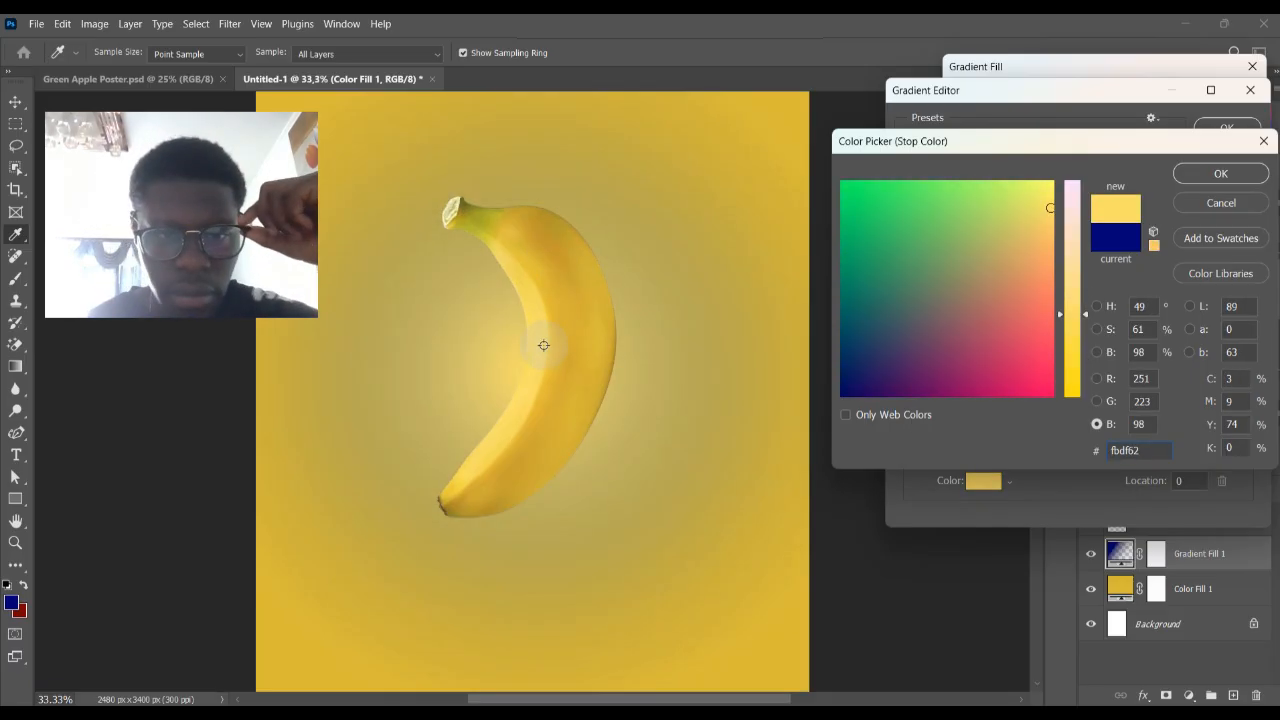
key(Return)
Set the gradient's end color stop at location 100 to pale yellow ffff7c
double_click(1245, 408)
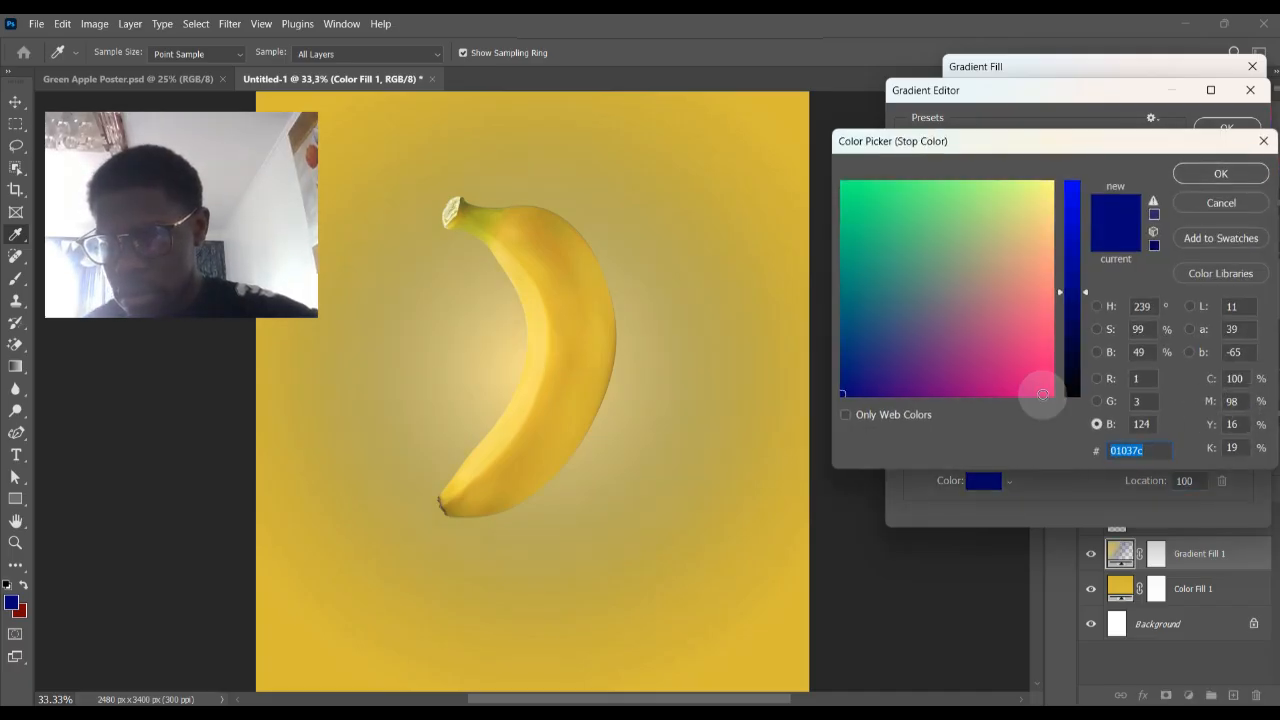
mouse_move(1019, 302)
mouse_down()
mouse_move(1040, 265)
mouse_move(1058, 160)
mouse_up()
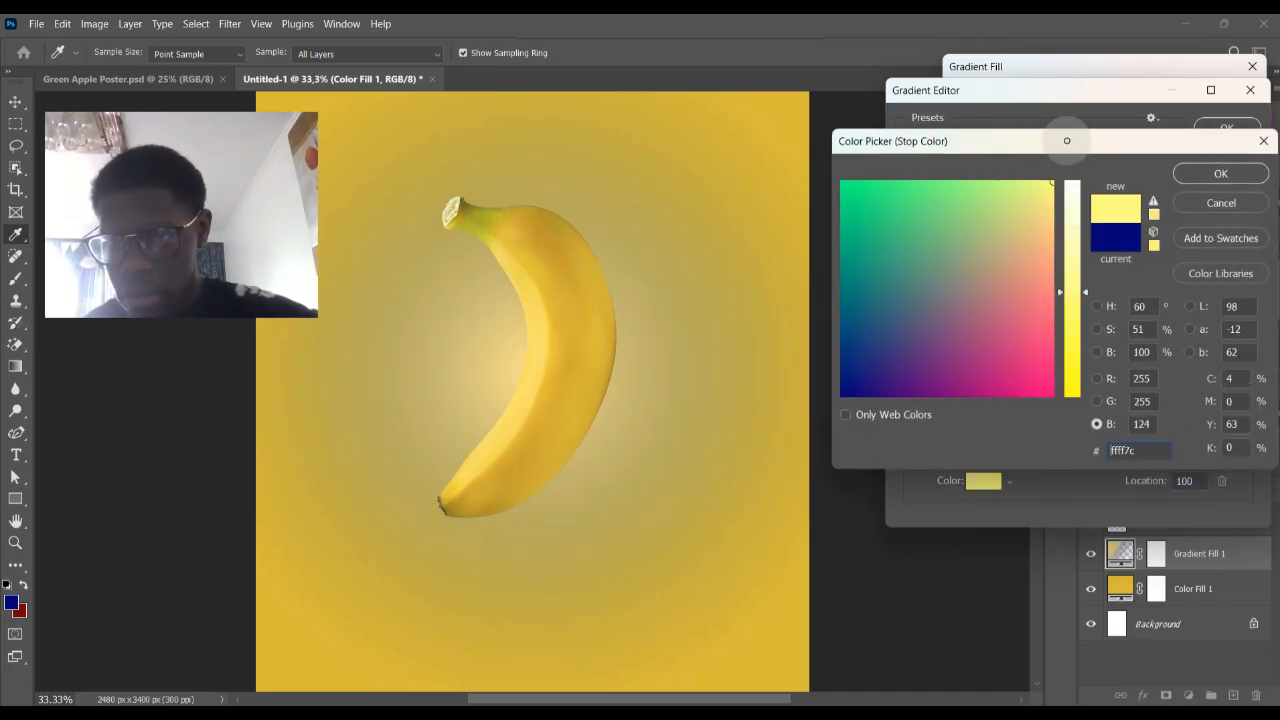
click(1201, 174)
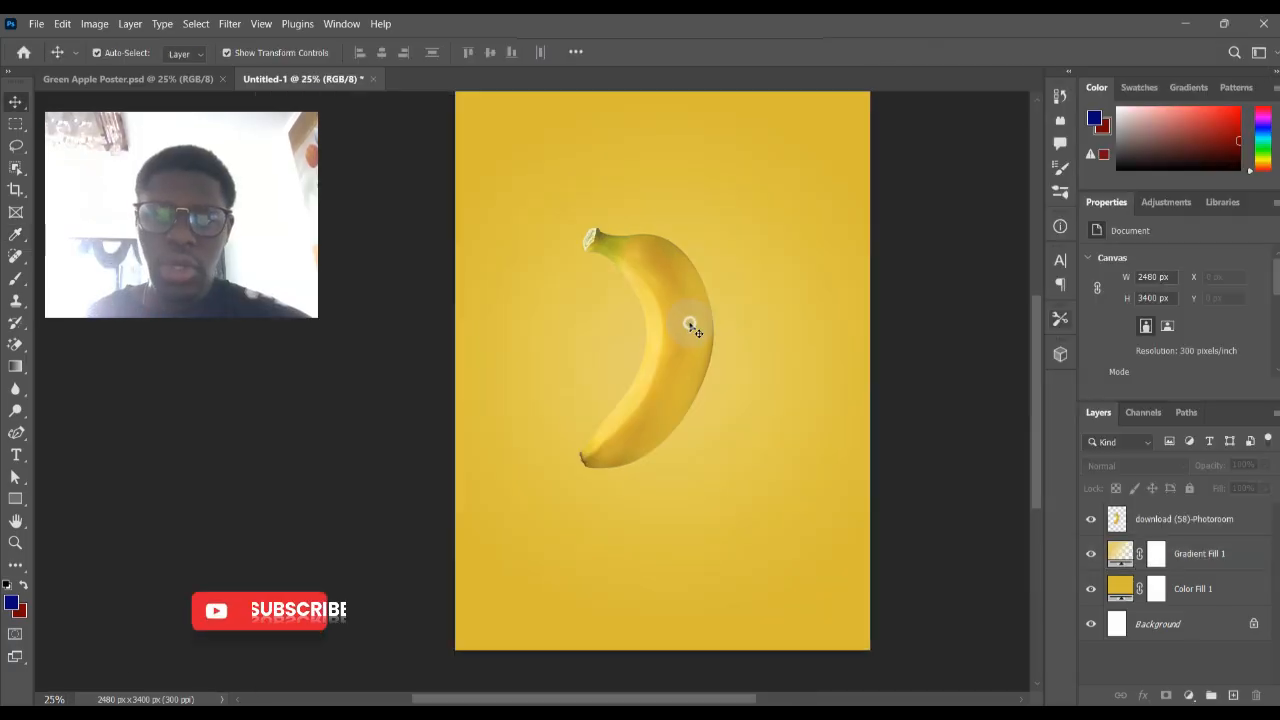
Move the banana slightly up and to the right, to about X 963 px, Y 792 px
drag(695, 326, 715, 325)
key(ctrl+minus)
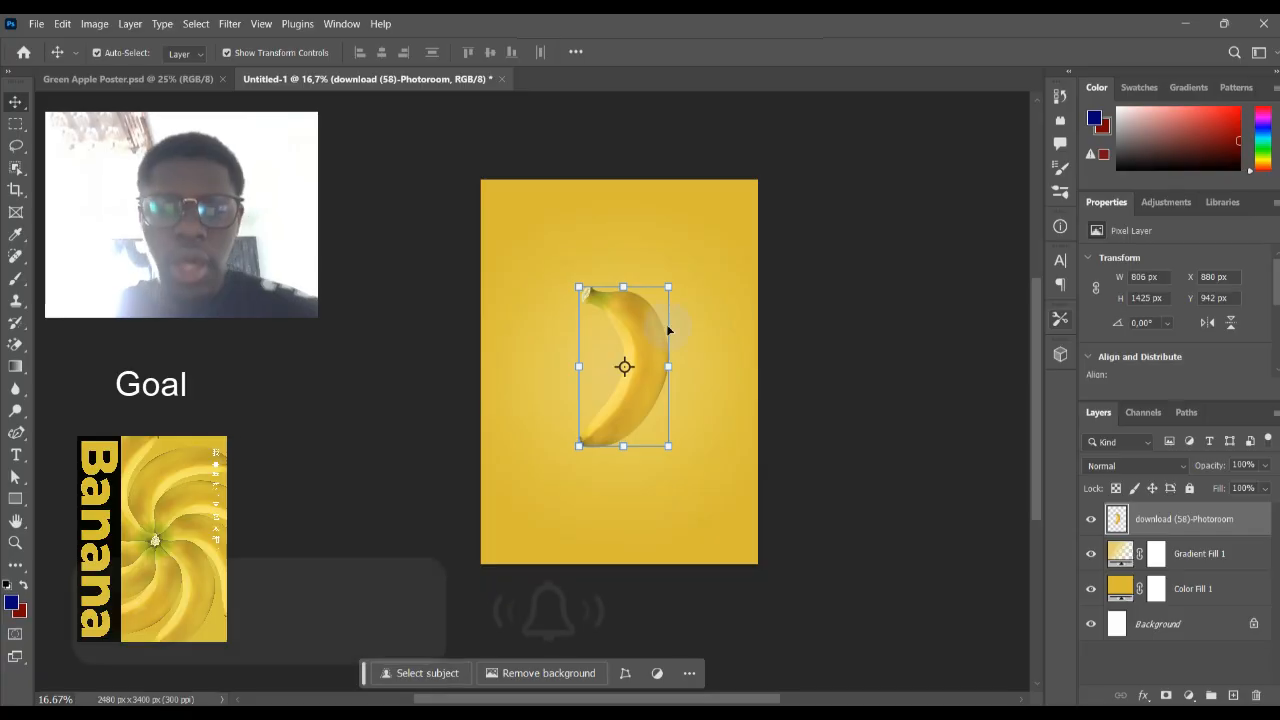
mouse_move(651, 333)
mouse_down()
mouse_move(644, 355)
mouse_move(666, 317)
mouse_up()
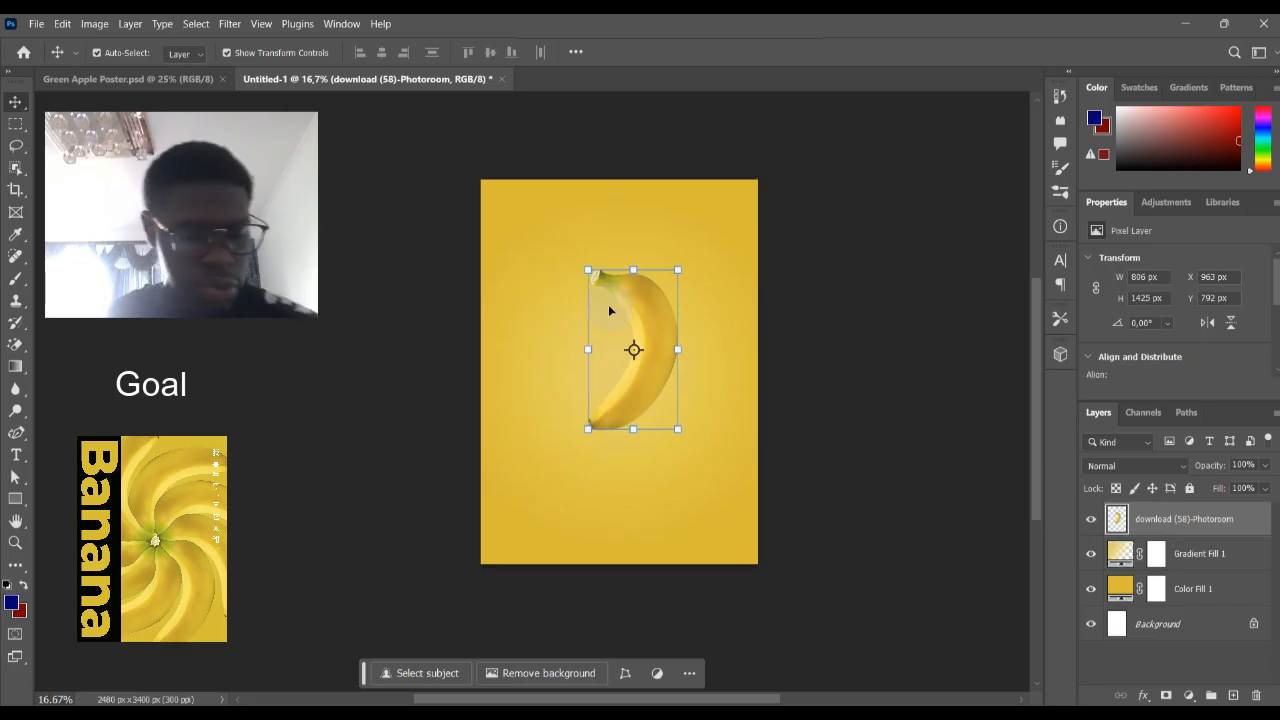
Turn on the transform reference point and rotate the banana by -180°
key(ctrl+t)
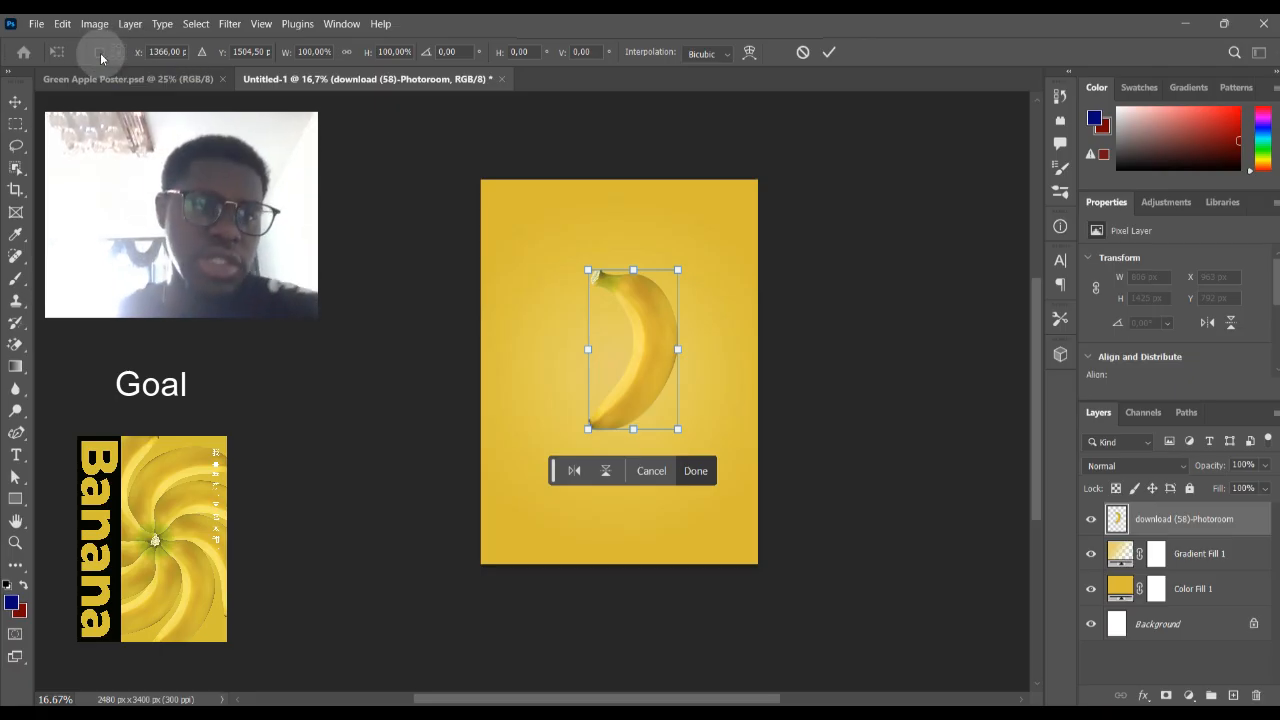
click(100, 52)
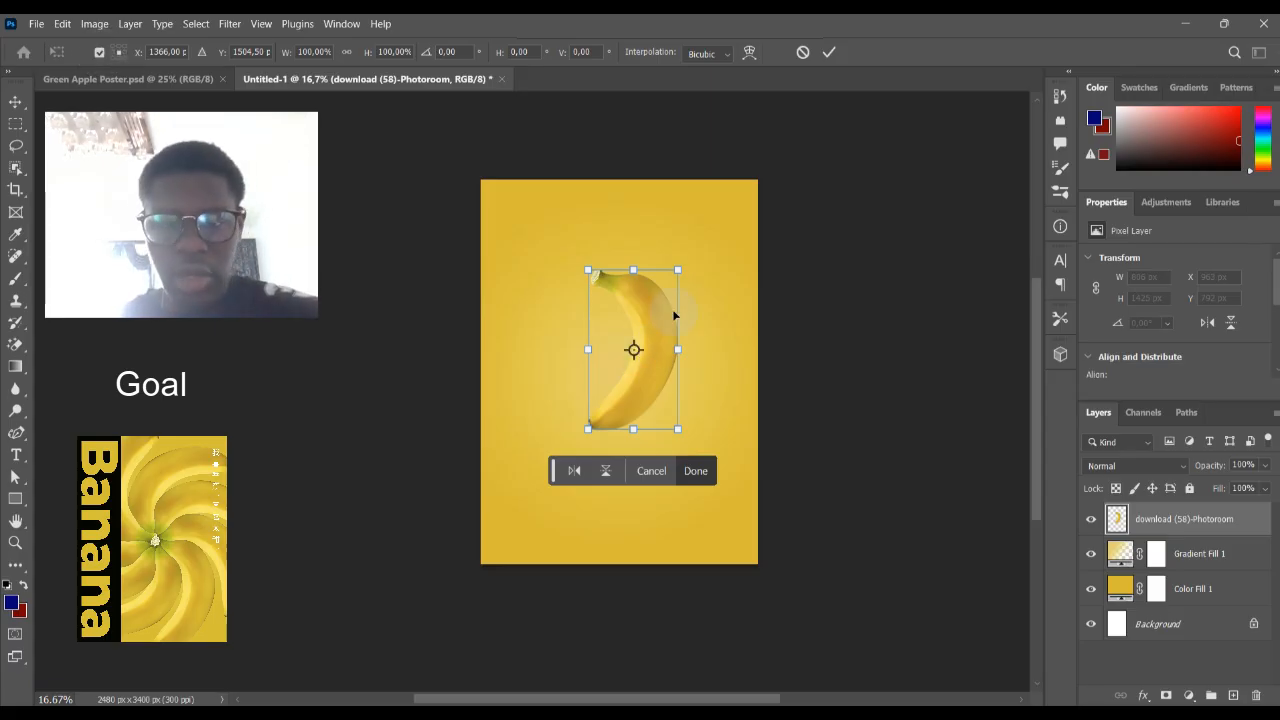
drag(688, 262, 614, 431)
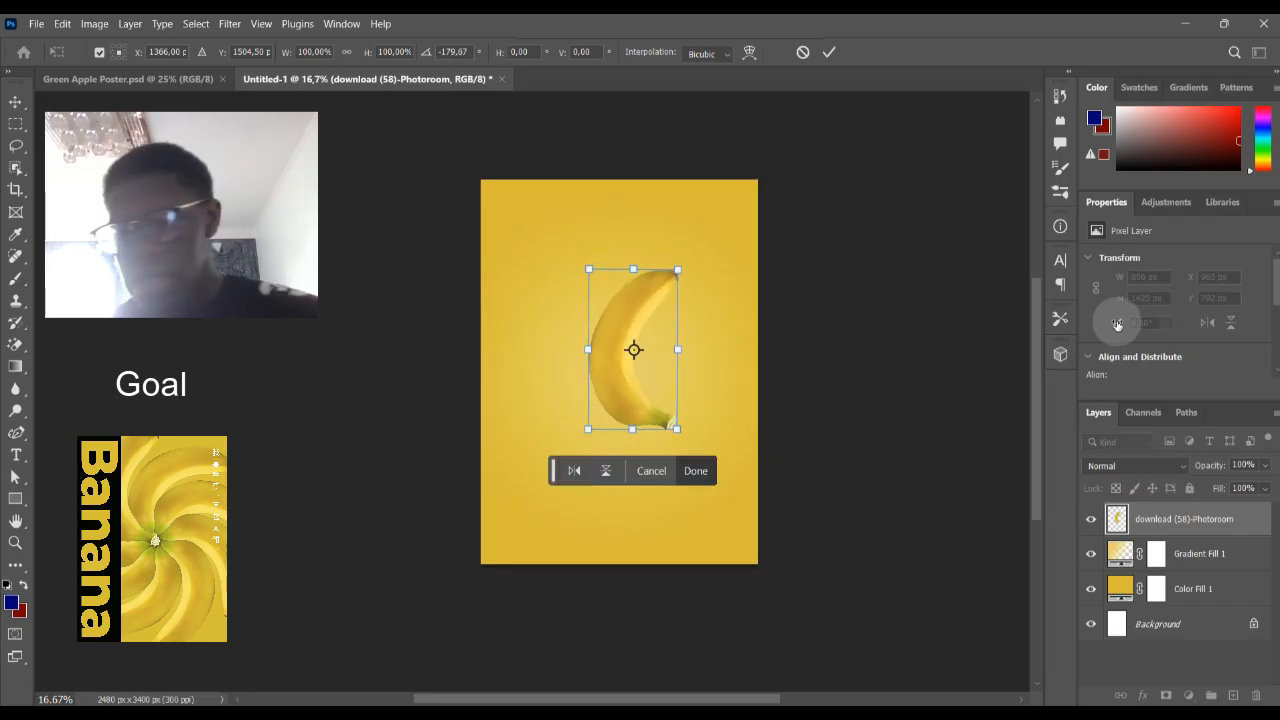
key(Escape)
click(1167, 296)
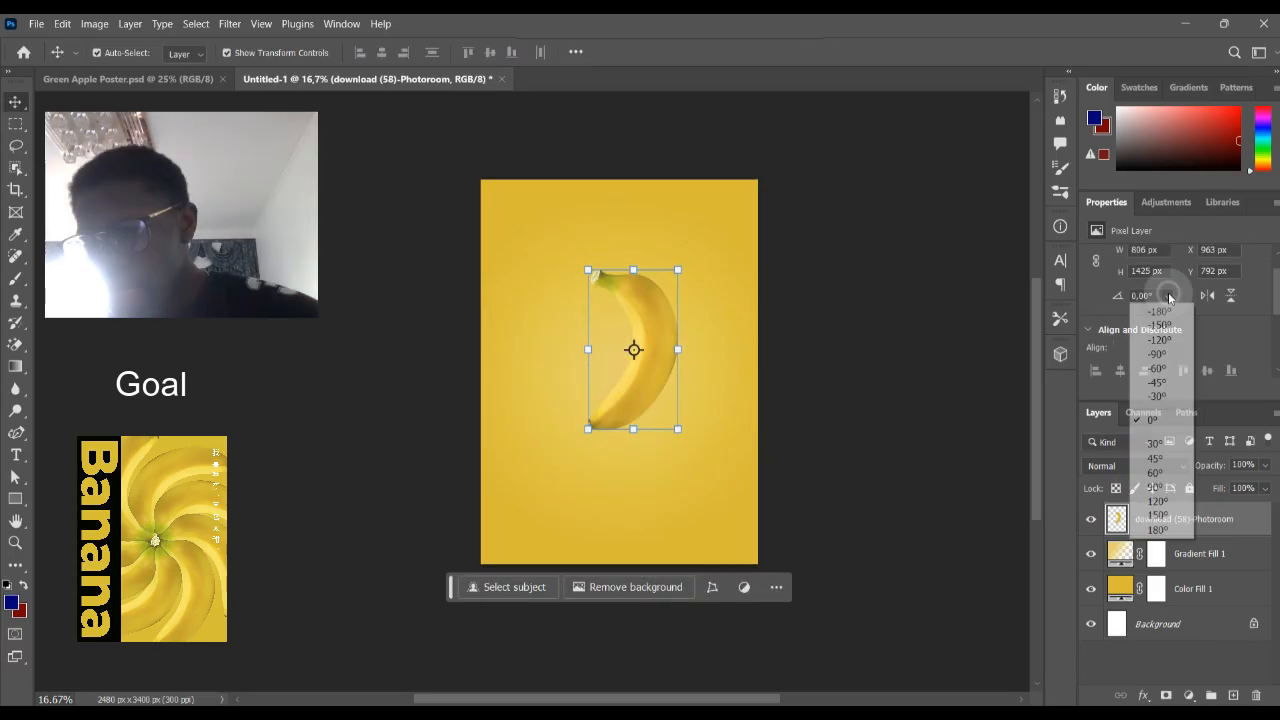
click(1163, 312)
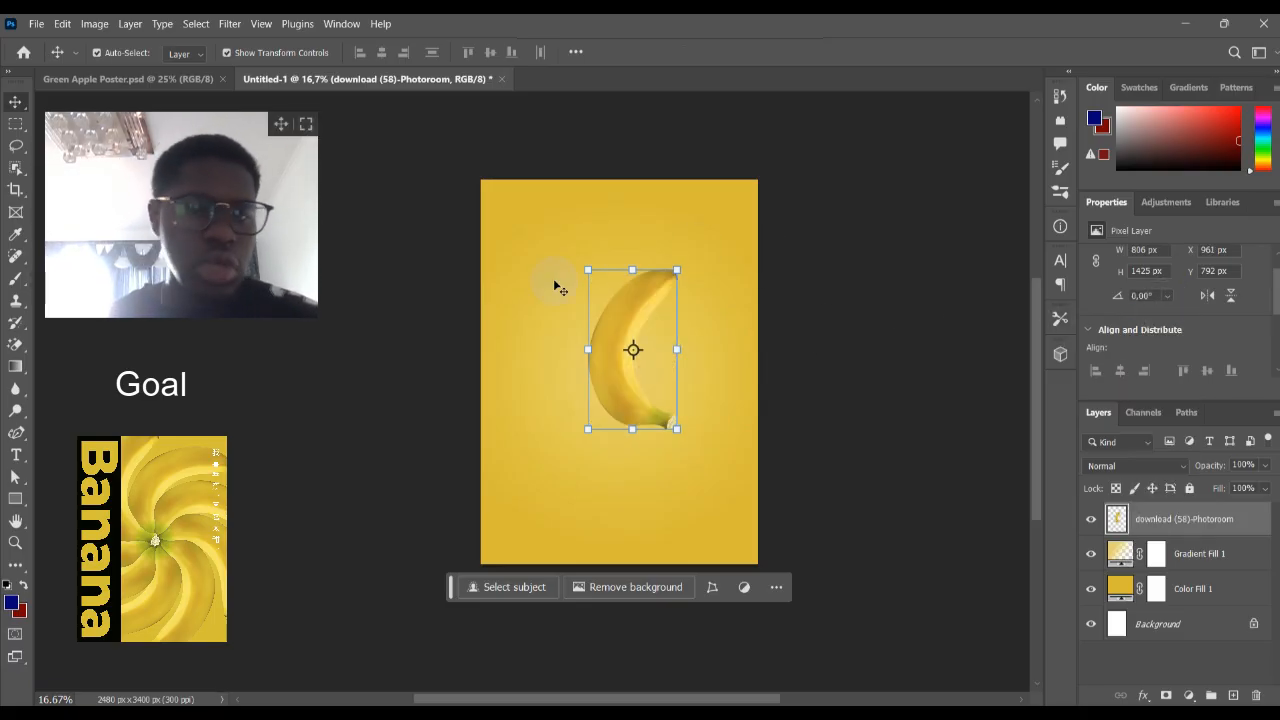
Free-transform the banana with the reference point moved onto its stem tip, rotate it 45° clockwise around that point and apply
key(ctrl+t)
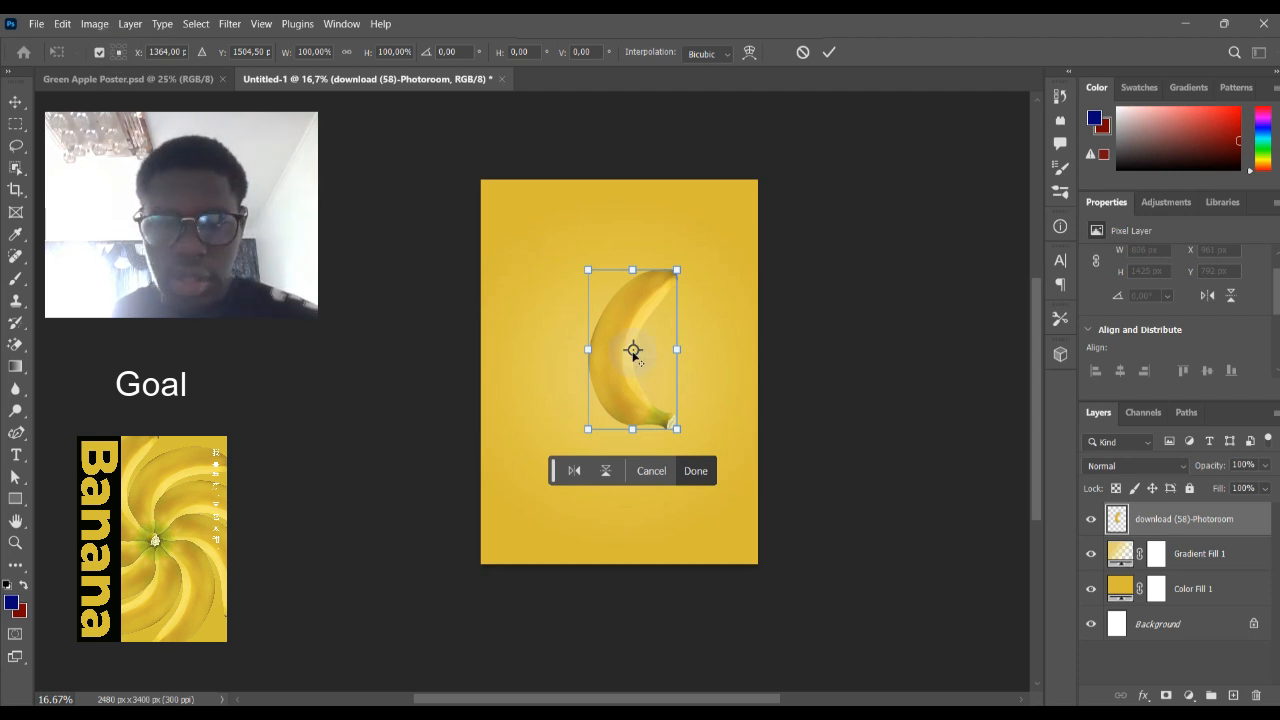
drag(634, 349, 660, 396)
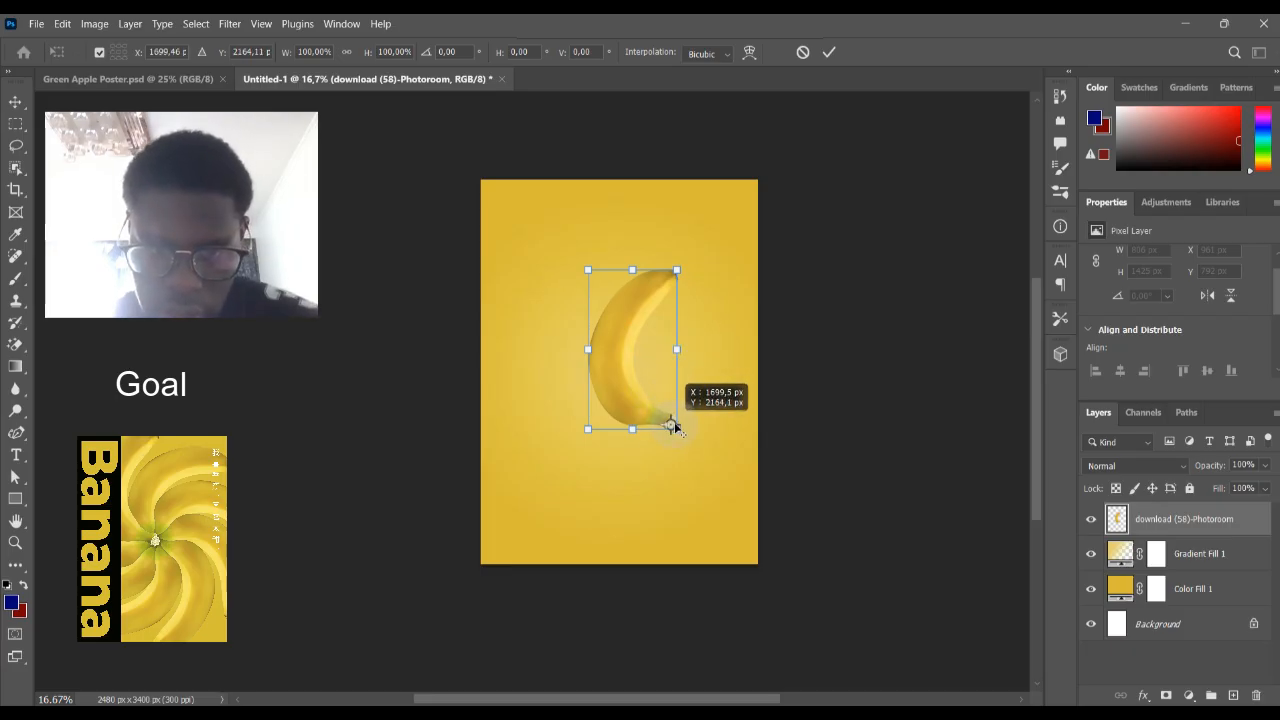
drag(677, 428, 672, 424)
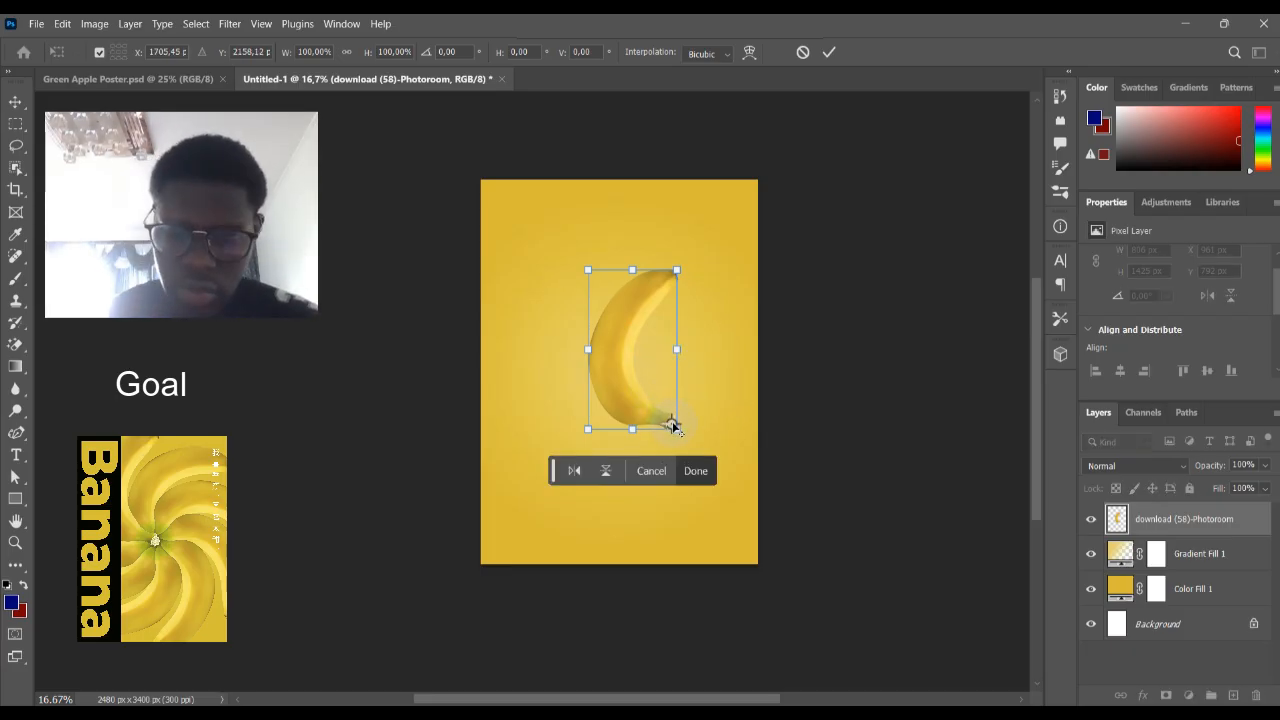
key(ctrl+plus)
key(ctrl+plus)
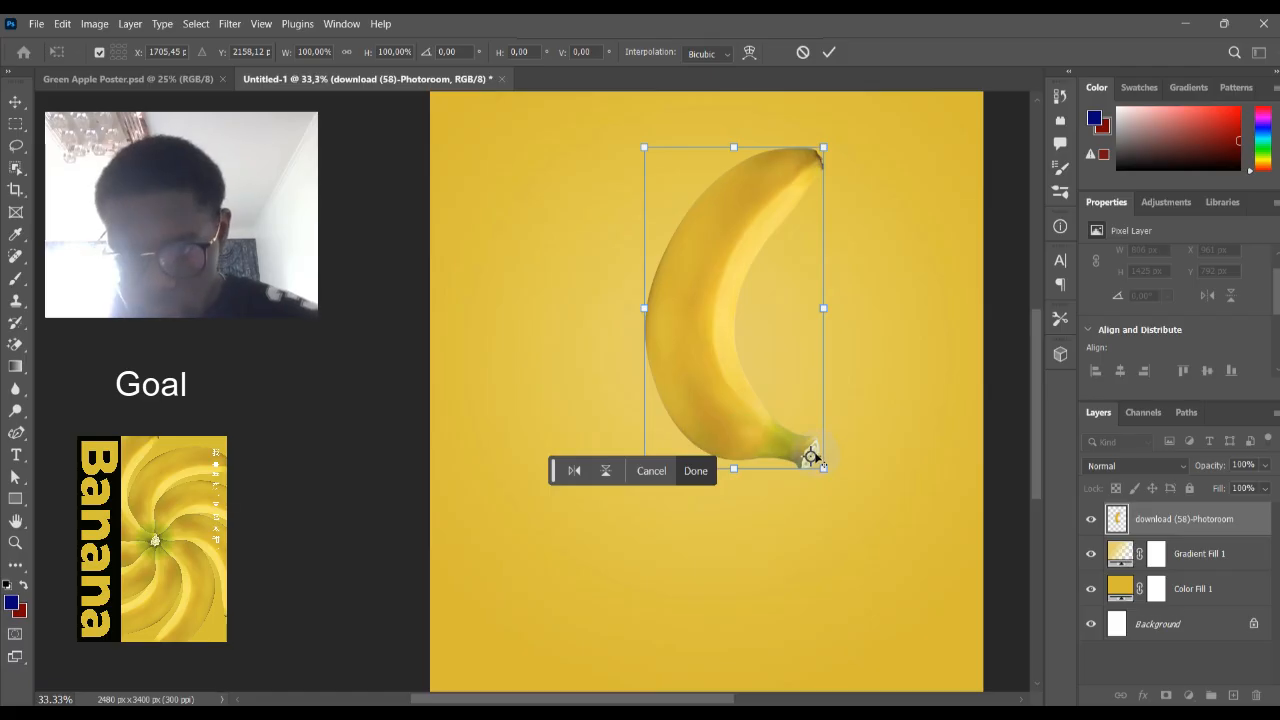
drag(811, 457, 812, 458)
key(ctrl+minus)
key(ctrl+minus)
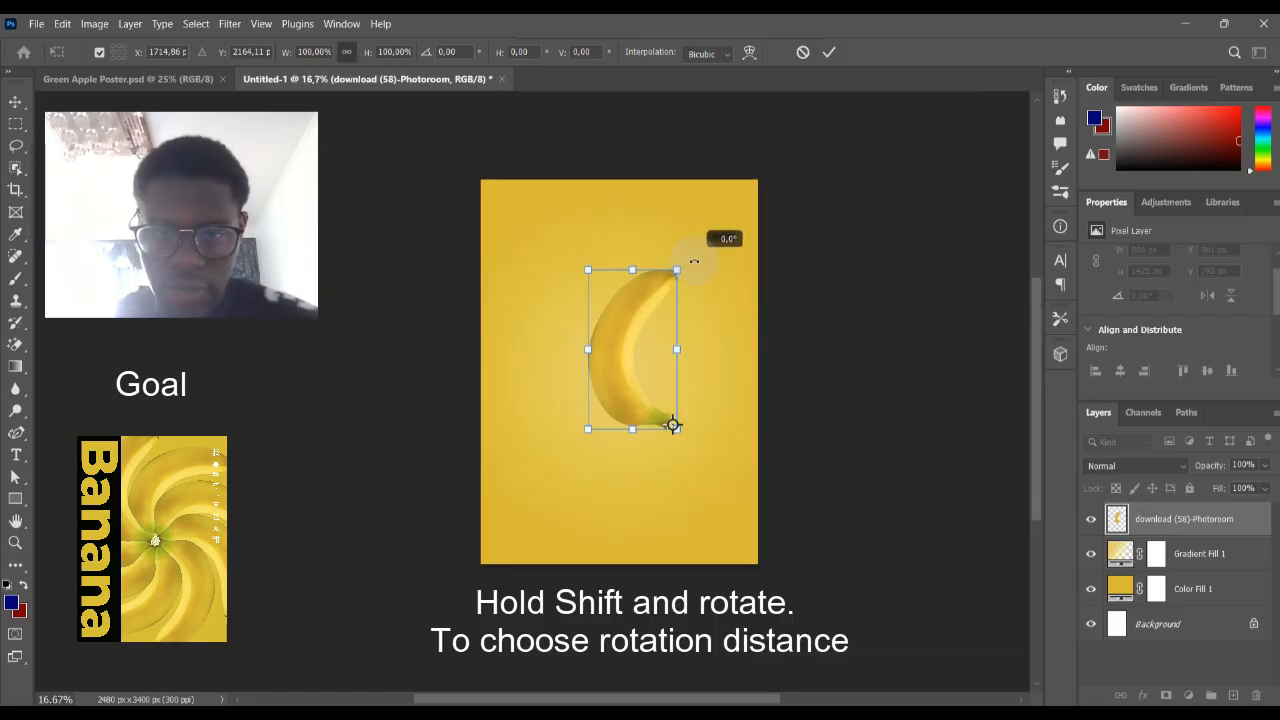
drag(705, 267, 771, 331)
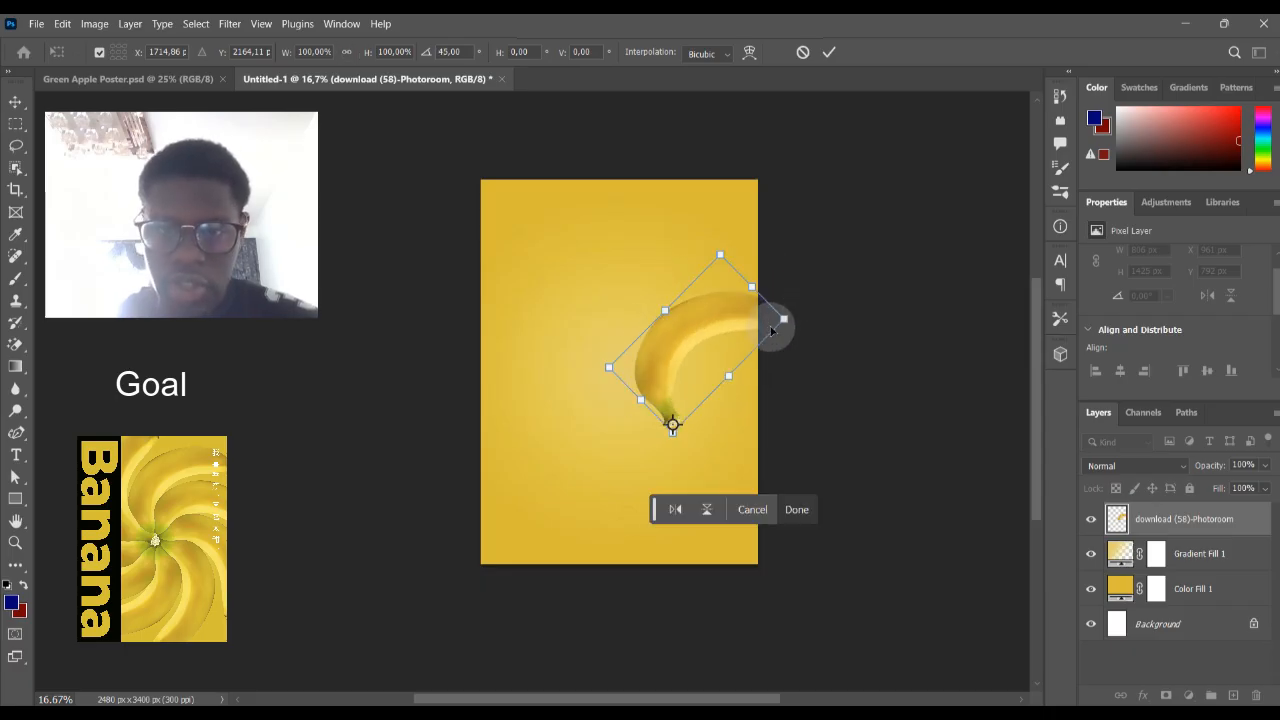
click(796, 510)
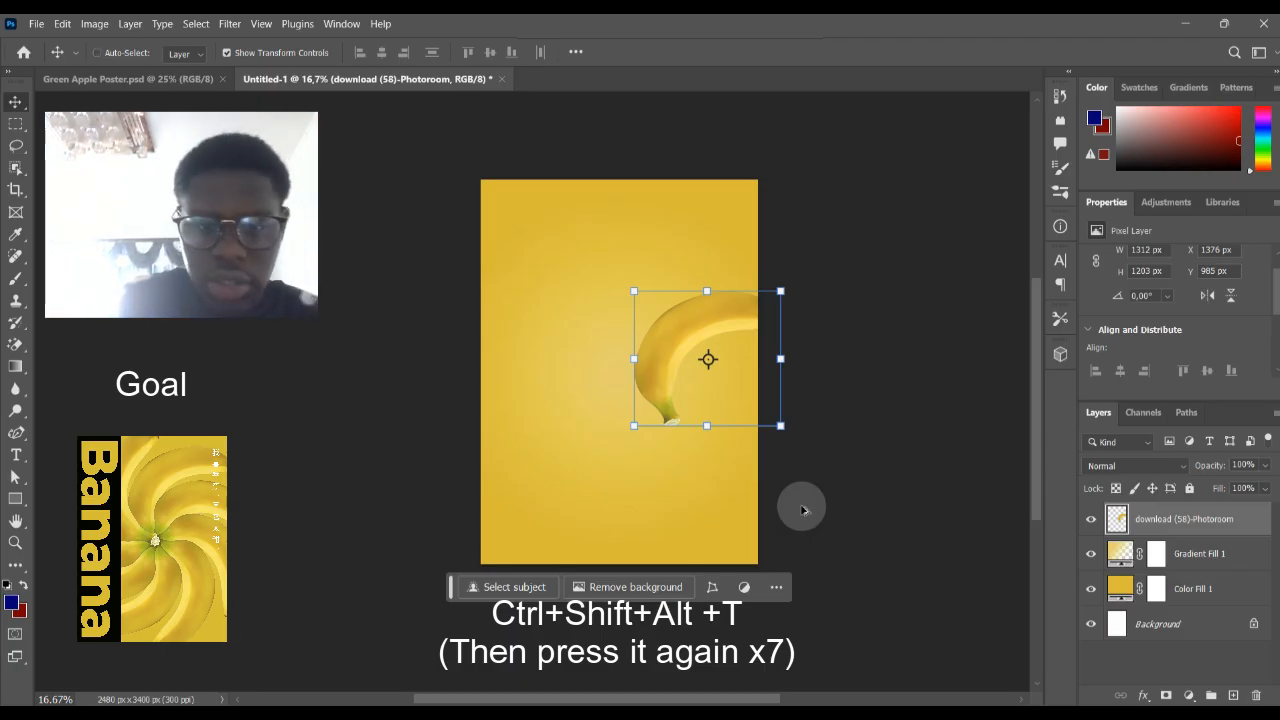
Duplicate the banana with the repeated 45° rotation around its stem seven times to complete the eight-banana swirl
key(ctrl+shift+alt+t)
key(ctrl+shift+alt+t)
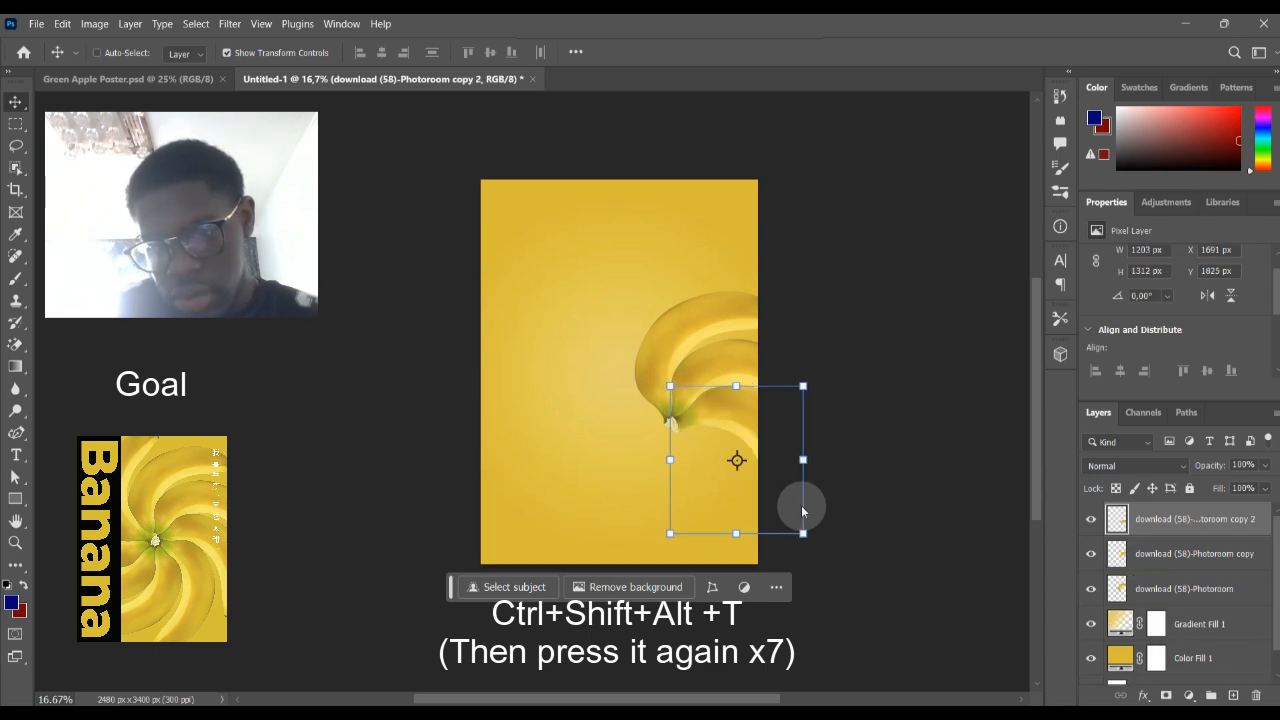
key(ctrl+shift+alt+t)
key(ctrl+shift+alt+t)
key(ctrl+shift+alt+t)
key(ctrl+shift+alt+t)
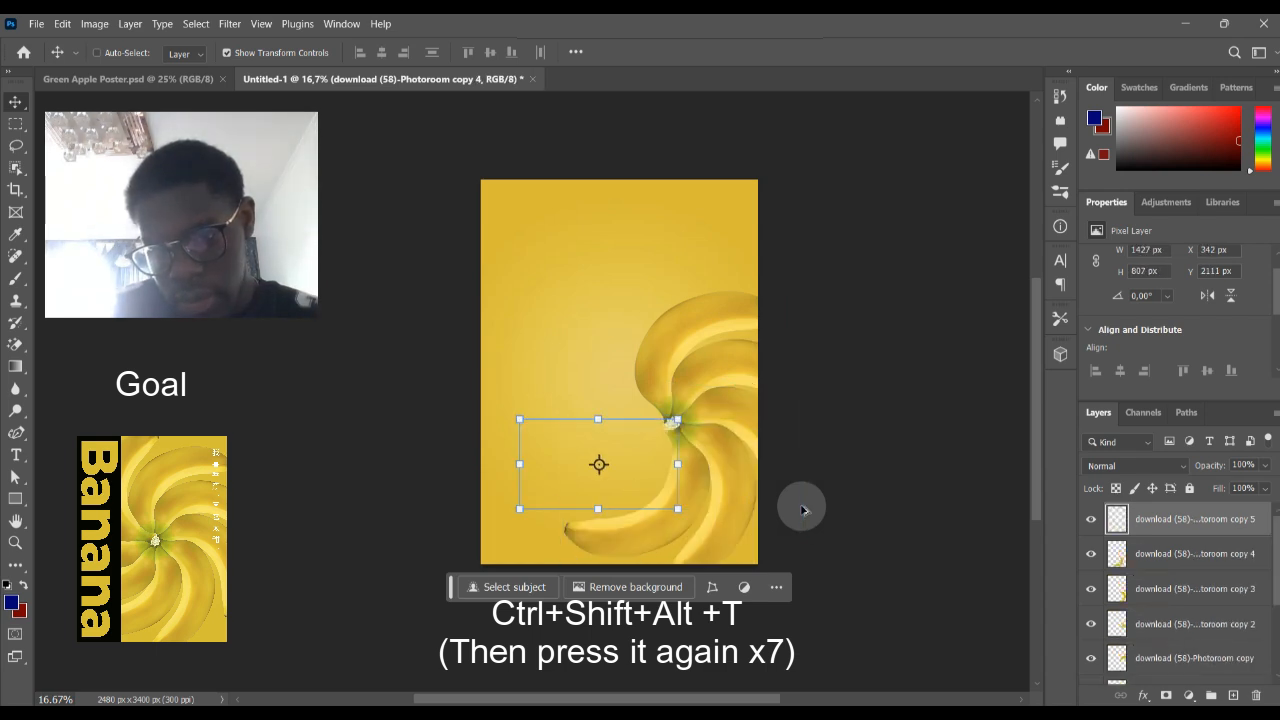
key(ctrl+shift+alt+t)
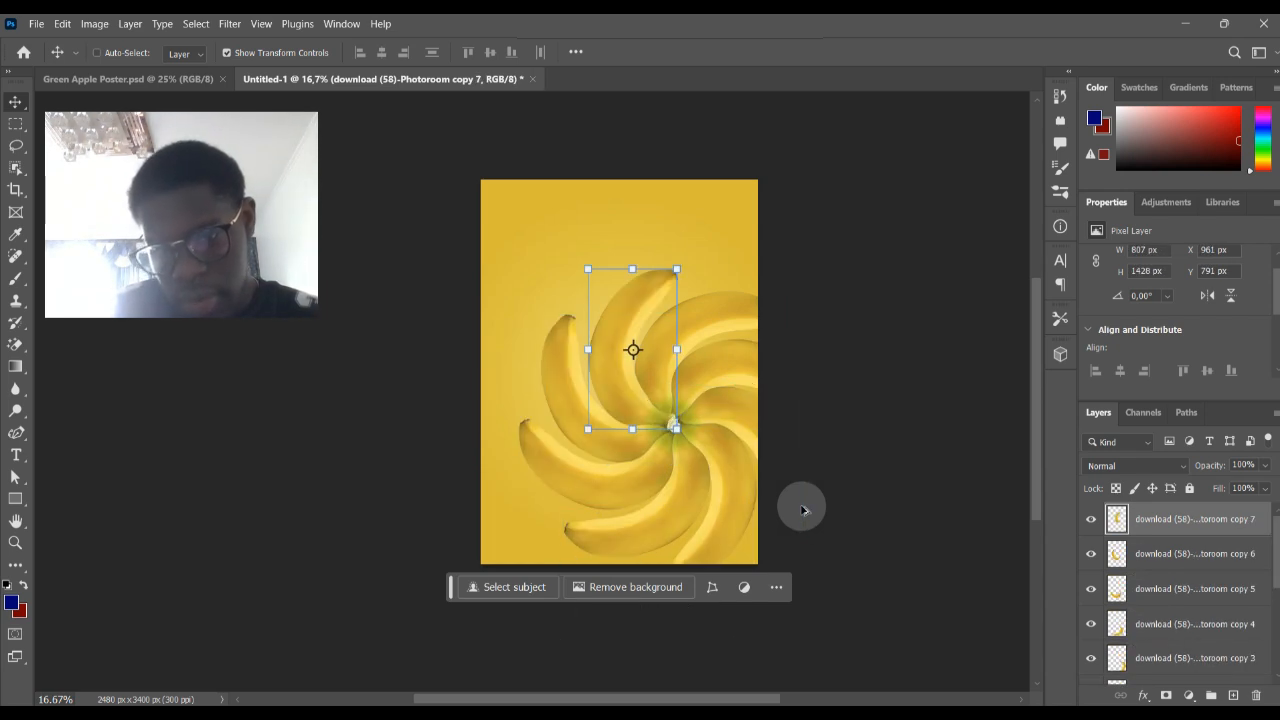
Select all eight banana layers and merge them into a single layer
click(1194, 630)
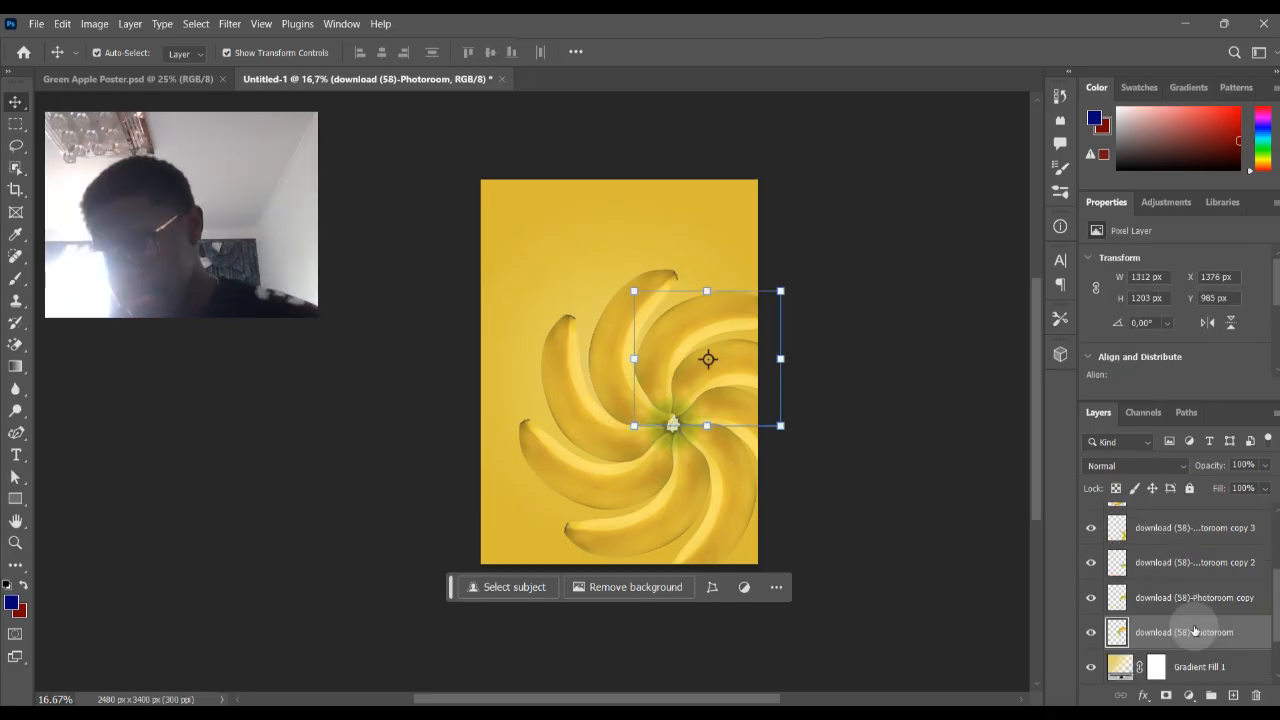
scroll(1194, 627, up, 4)
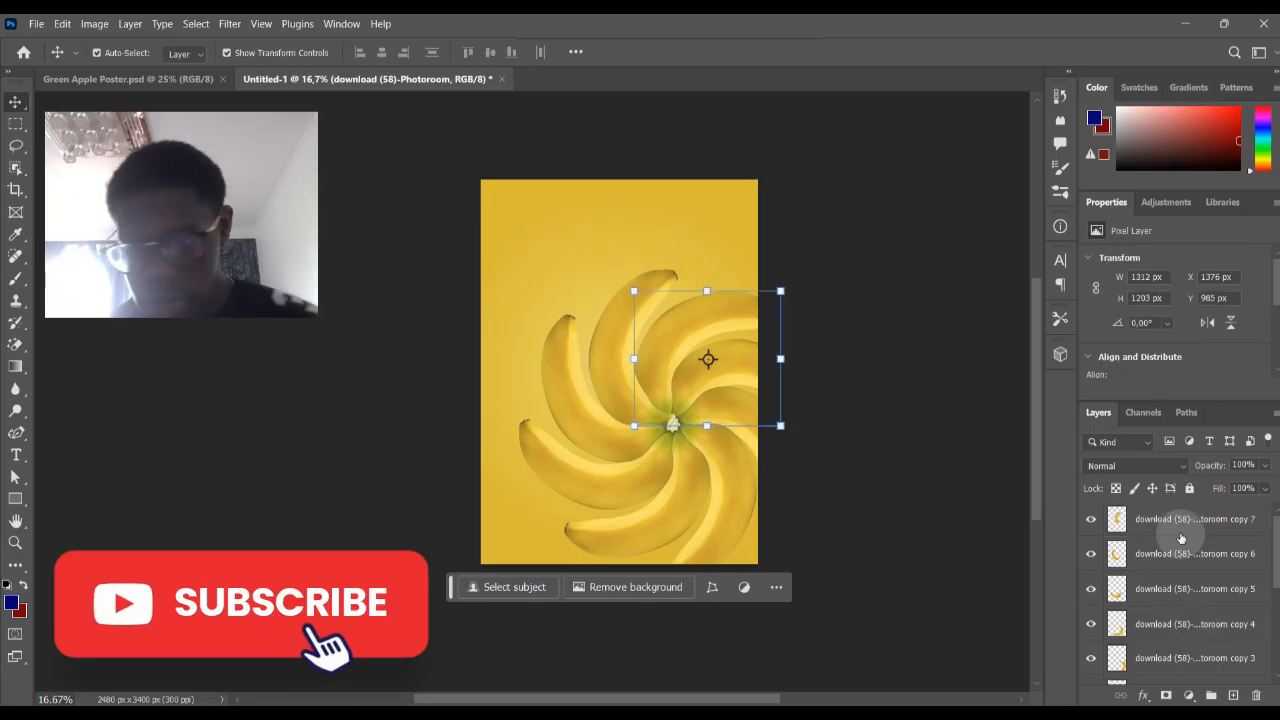
shift+click(1175, 520)
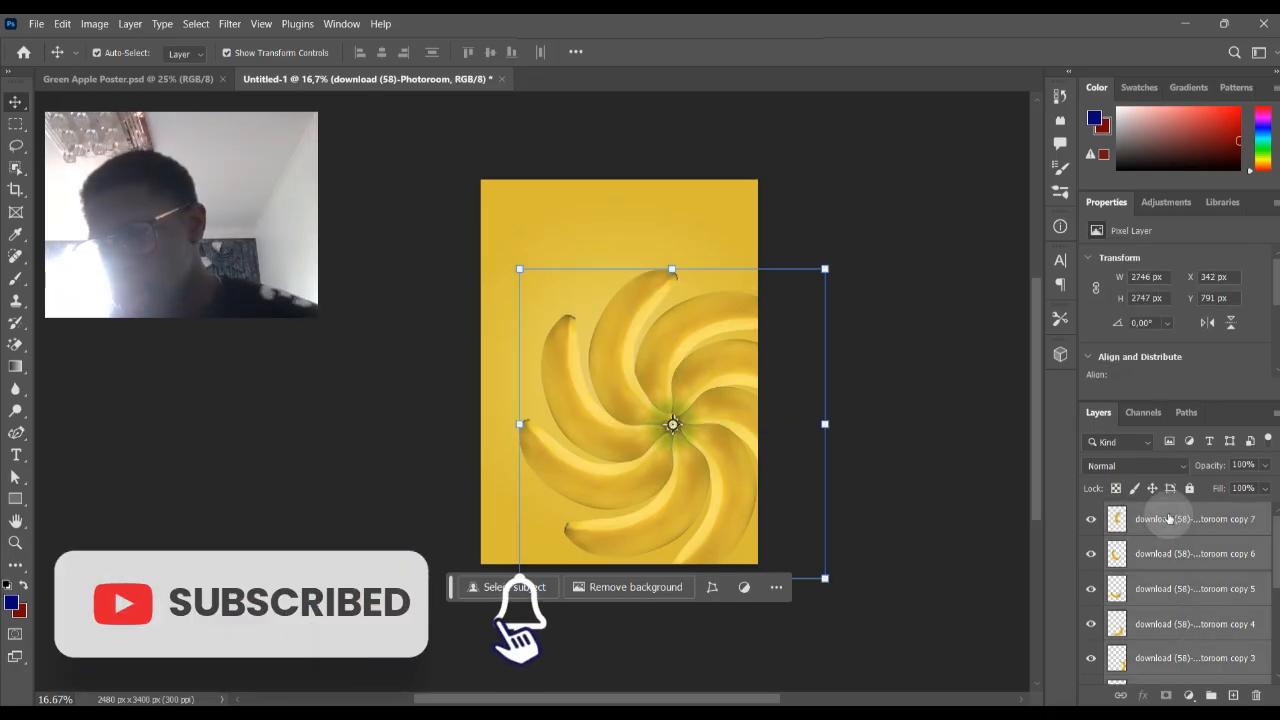
right_click(1160, 513)
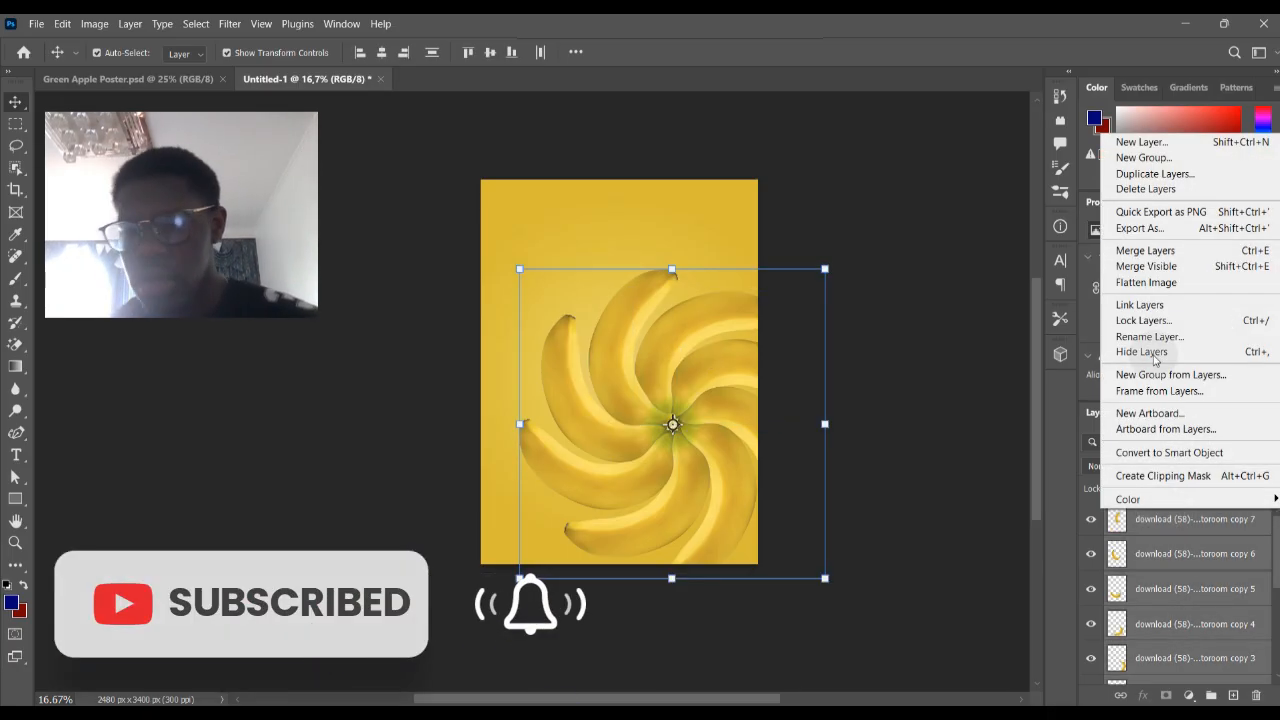
click(1080, 249)
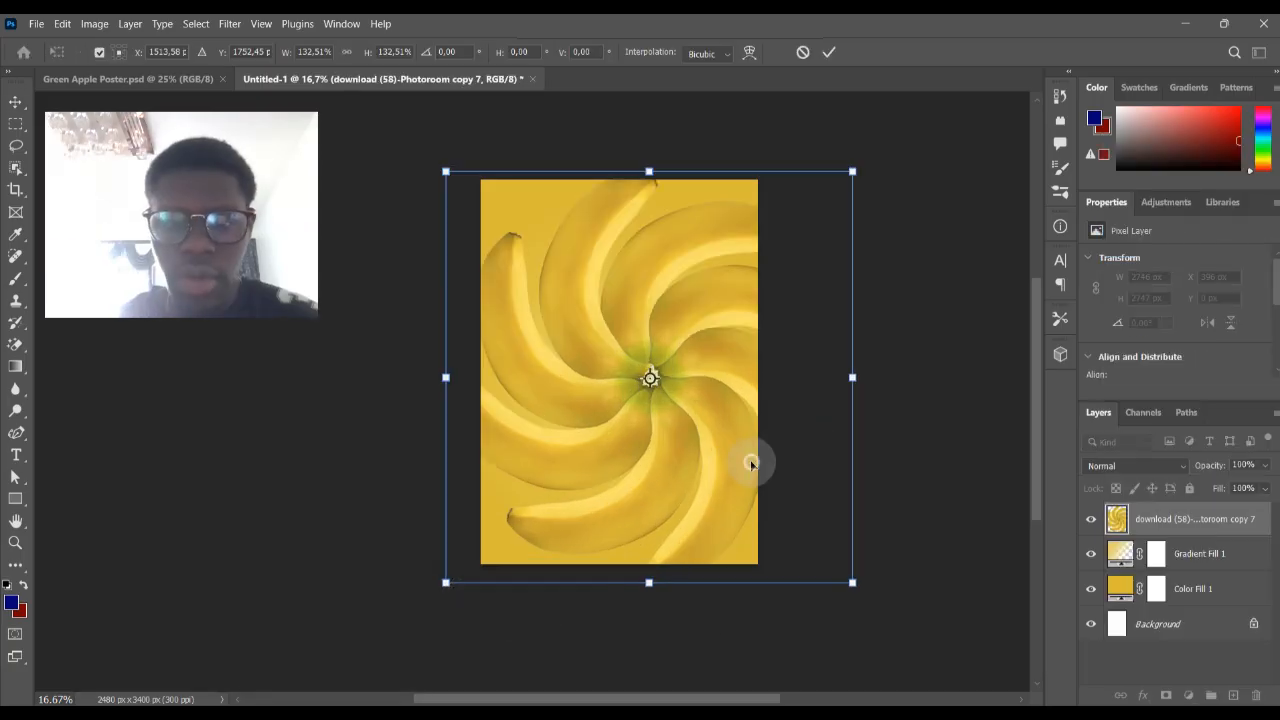
Scale the merged banana swirl to about 132.5%, center it near X 1477 px, Y 1700 px, and apply the transform
mouse_move(751, 463)
mouse_down()
mouse_move(740, 445)
mouse_move(747, 458)
mouse_up()
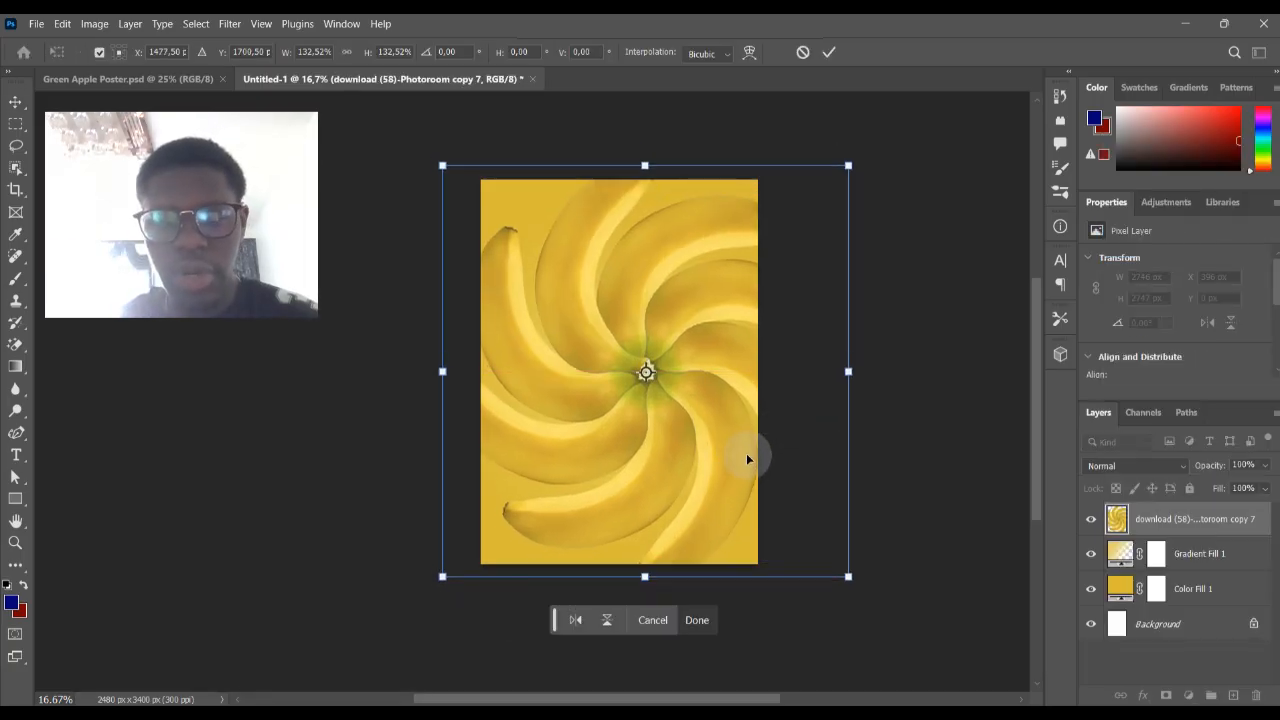
click(697, 621)
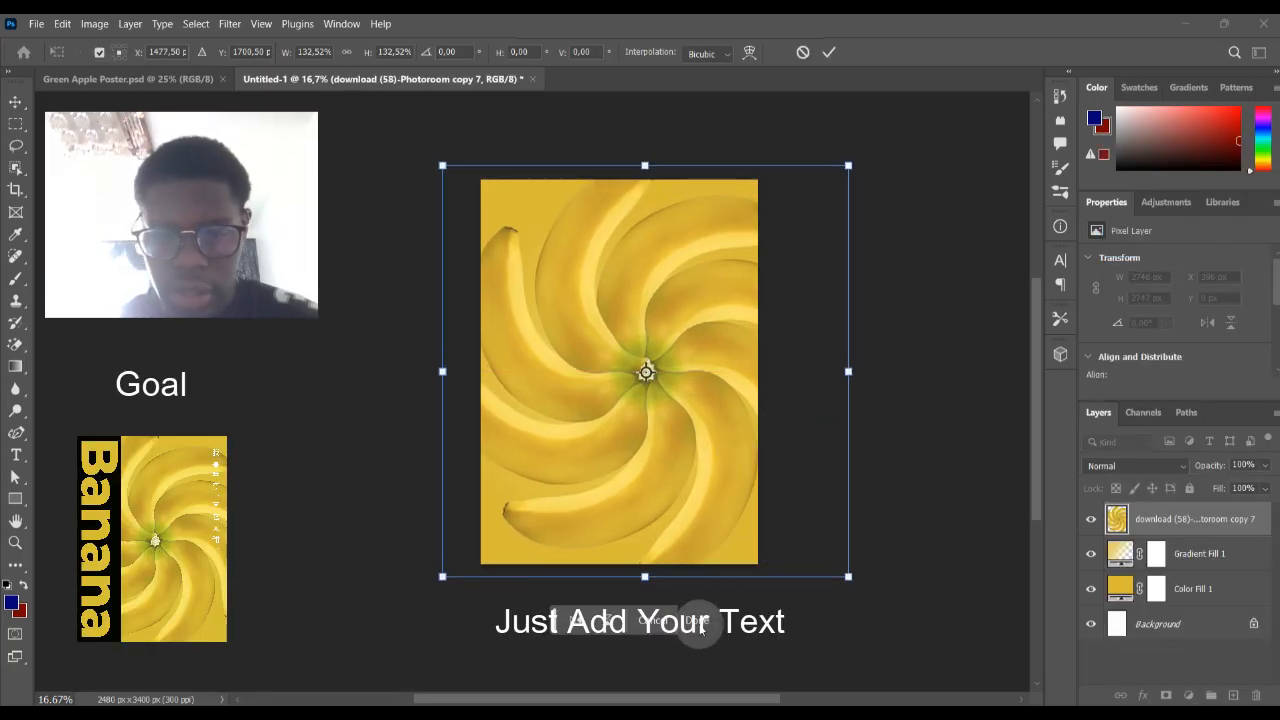
click(935, 330)
click(677, 360)
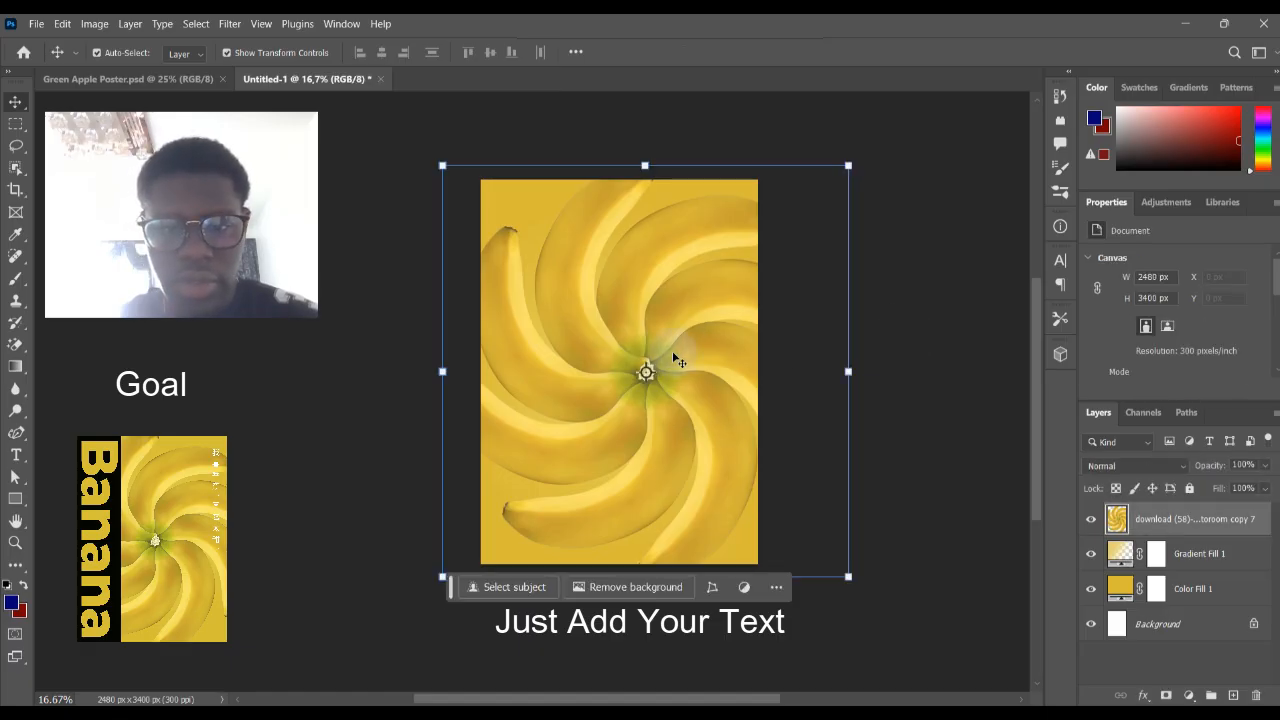
Draw a full-height rectangle of about 869 × 3424 px over the left edge of the poster
click(923, 234)
key(u)
drag(482, 181, 577, 566)
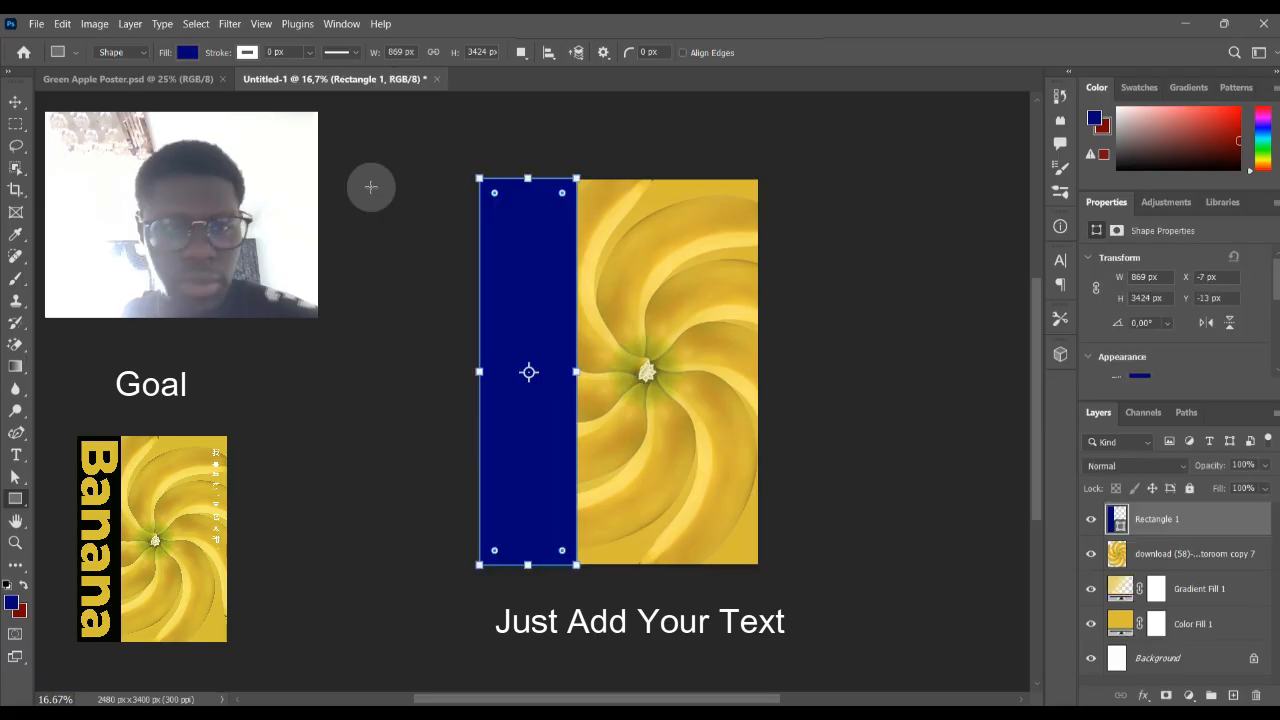
Change the fill color of the rectangle strip to black
click(15, 102)
scroll(1137, 325, down, 1)
click(1139, 325)
click(1055, 416)
Free-transform the banana swirl, resizing it slightly and shifting its center left toward the black strip, and apply
click(621, 395)
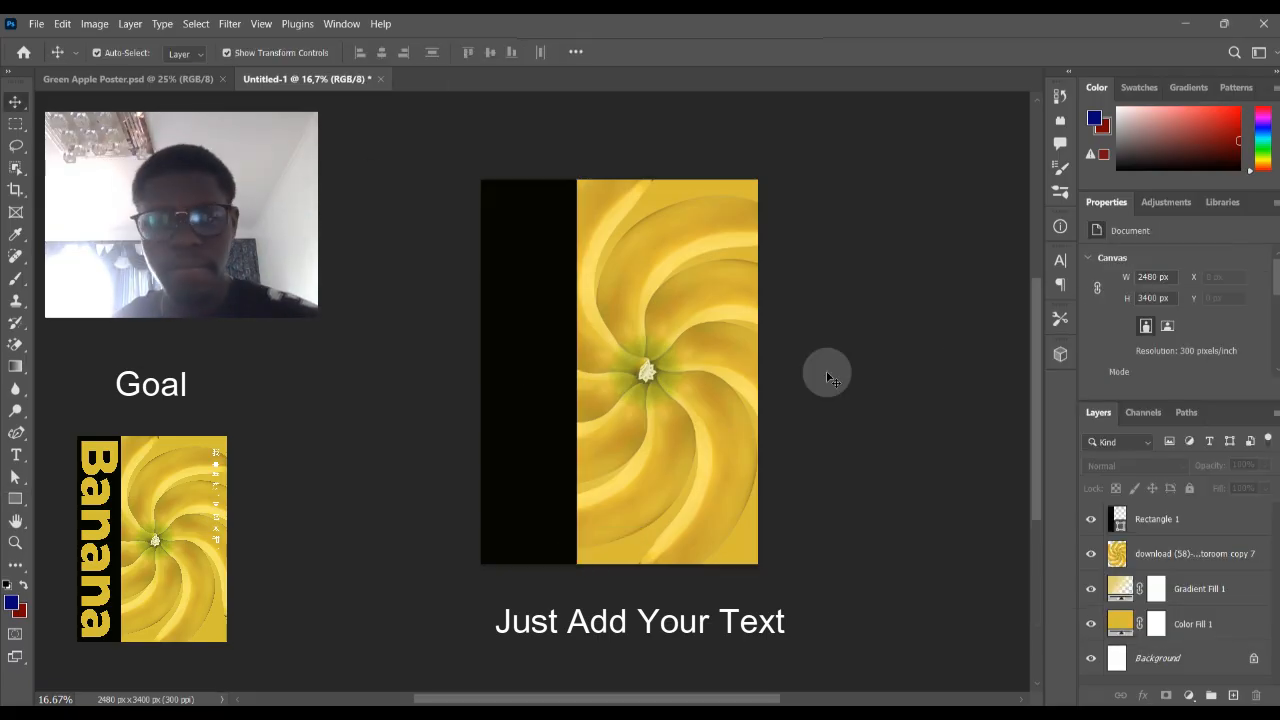
key(ctrl+t)
drag(846, 369, 814, 371)
mouse_move(677, 357)
mouse_down()
mouse_move(697, 335)
mouse_move(690, 343)
mouse_up()
drag(456, 545, 422, 580)
click(925, 303)
click(925, 303)
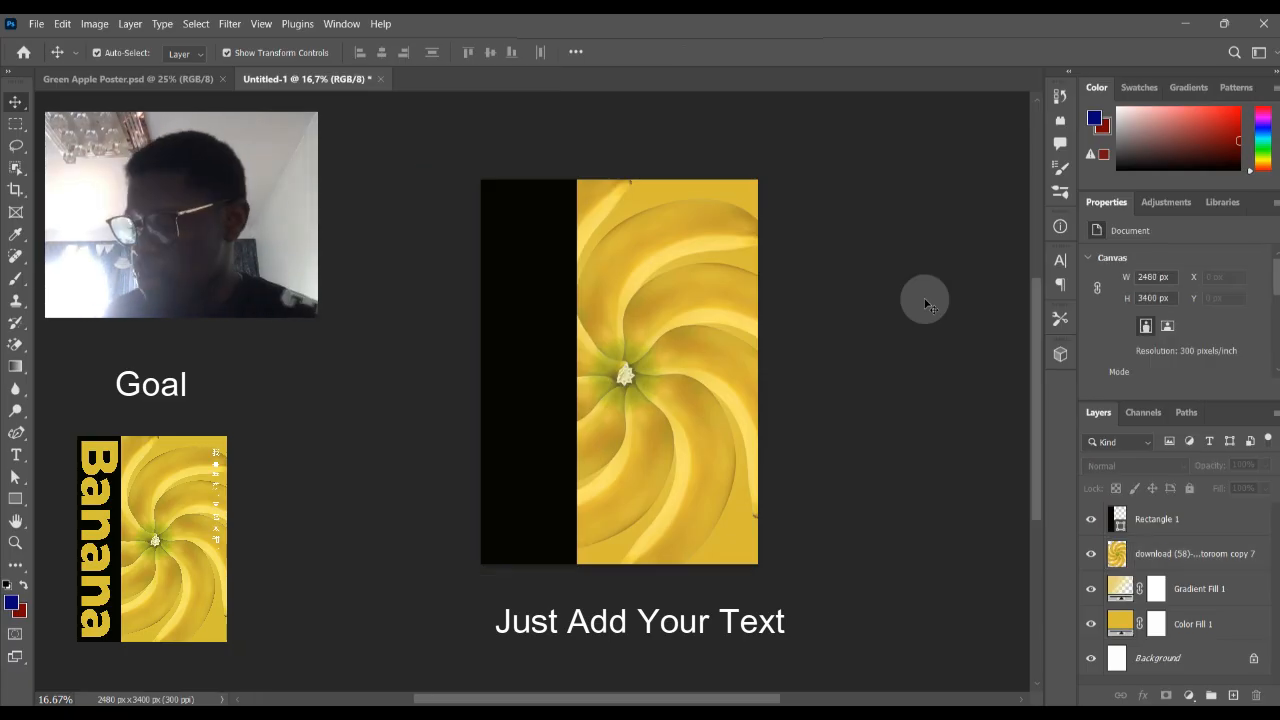
Add a white 72 pt horizontal text layer with the placeholder Lorem Ipsum across the upper part of the poster
click(15, 455)
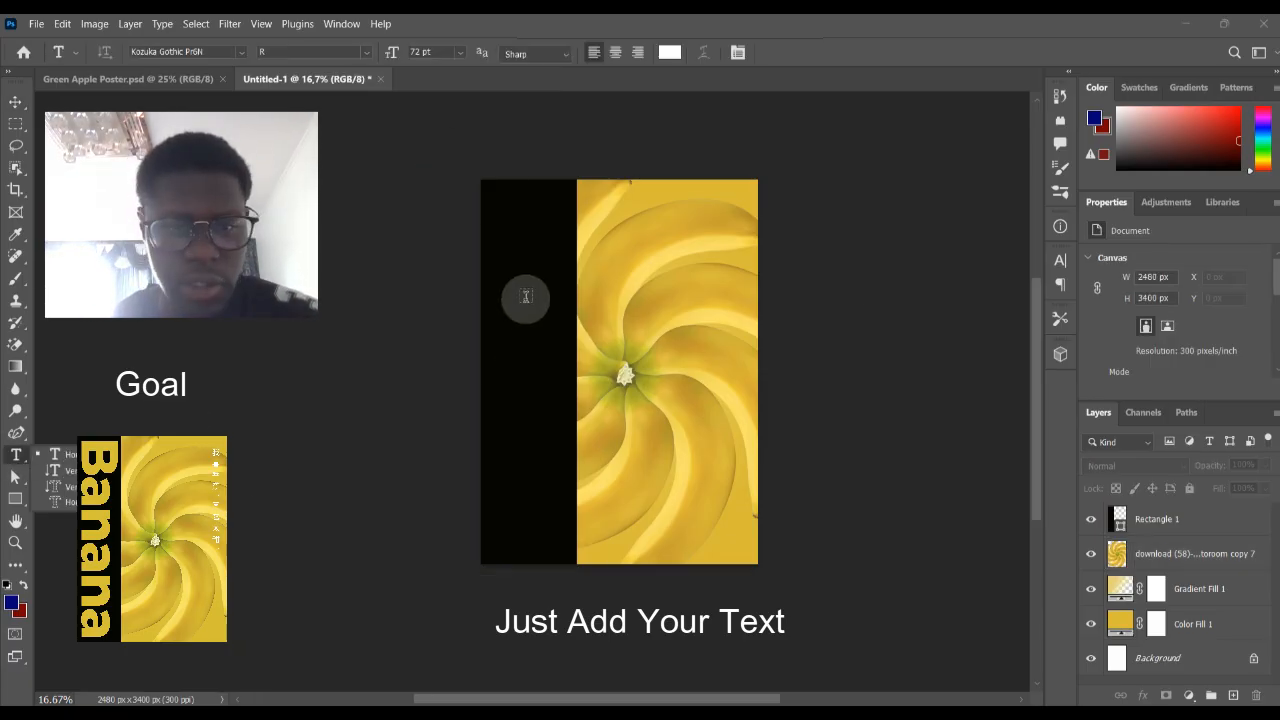
click(521, 241)
click(15, 102)
double_click(687, 229)
click(15, 102)
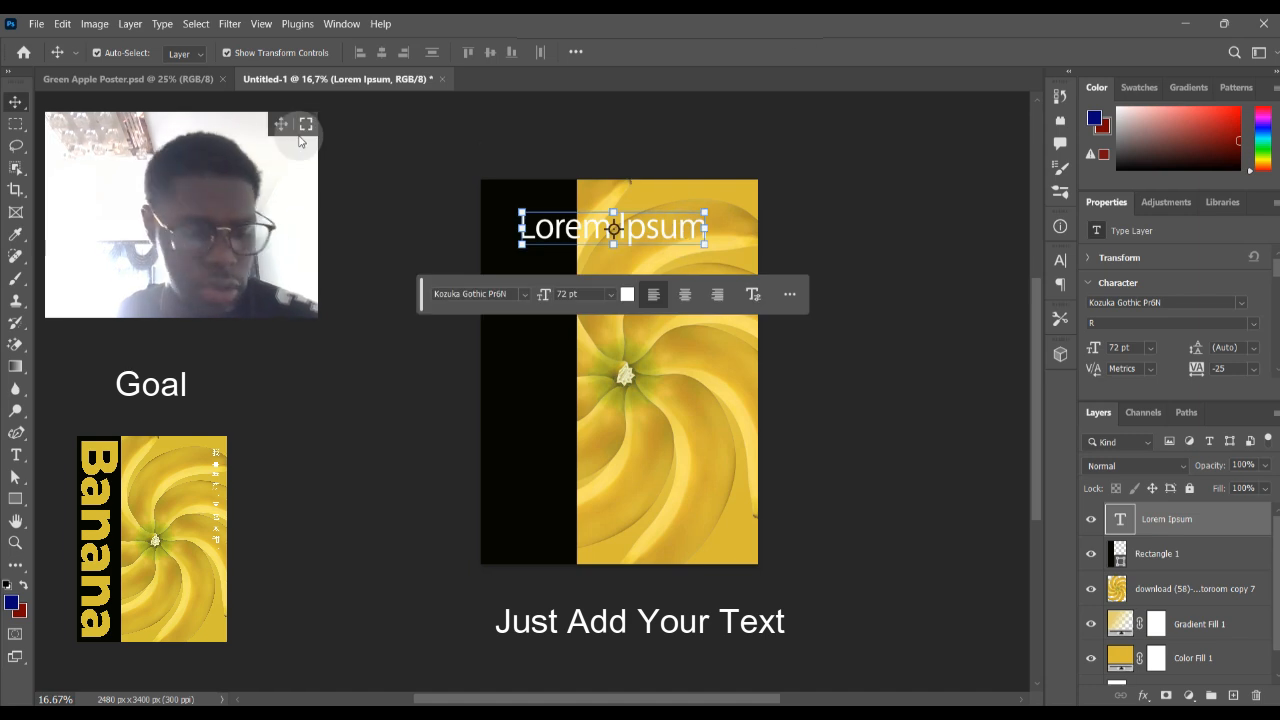
Center-align the Lorem Ipsum text and move it right and slightly down, back onto the poster
key(ctrl+t)
click(677, 292)
click(678, 293)
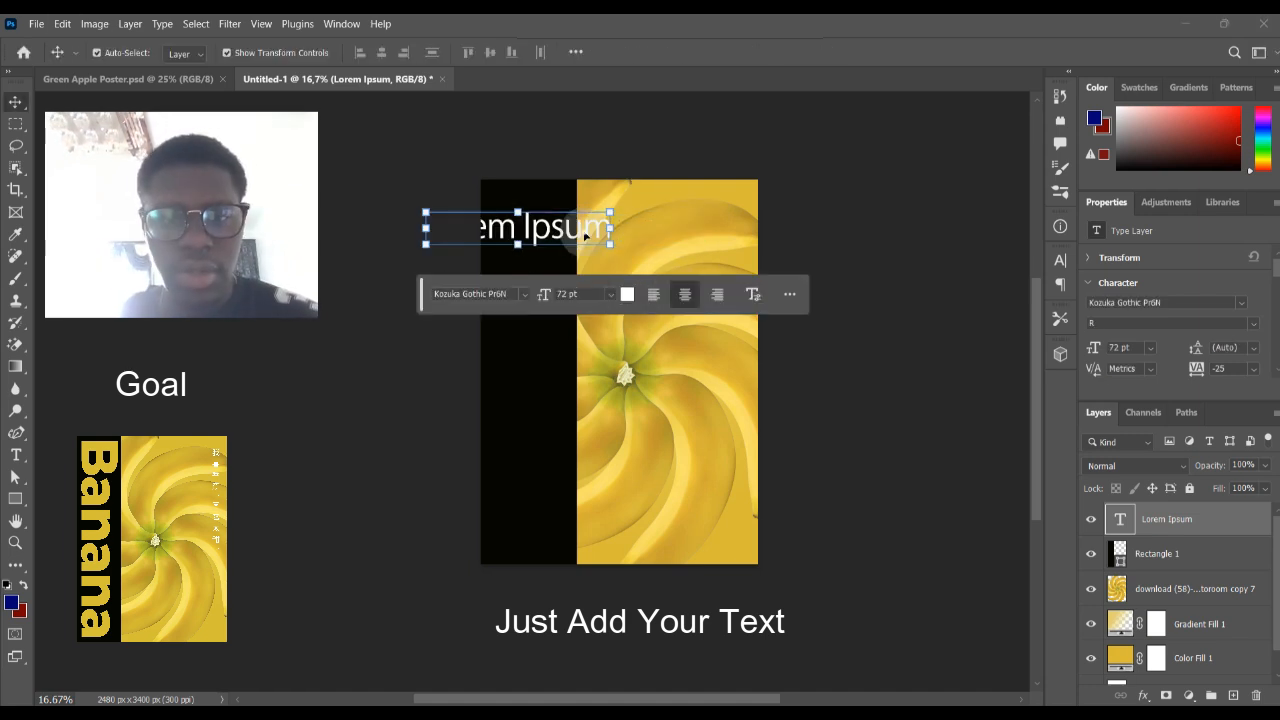
drag(603, 228, 688, 262)
Open the Lorem Ipsum text for editing
double_click(697, 259)
click(537, 262)
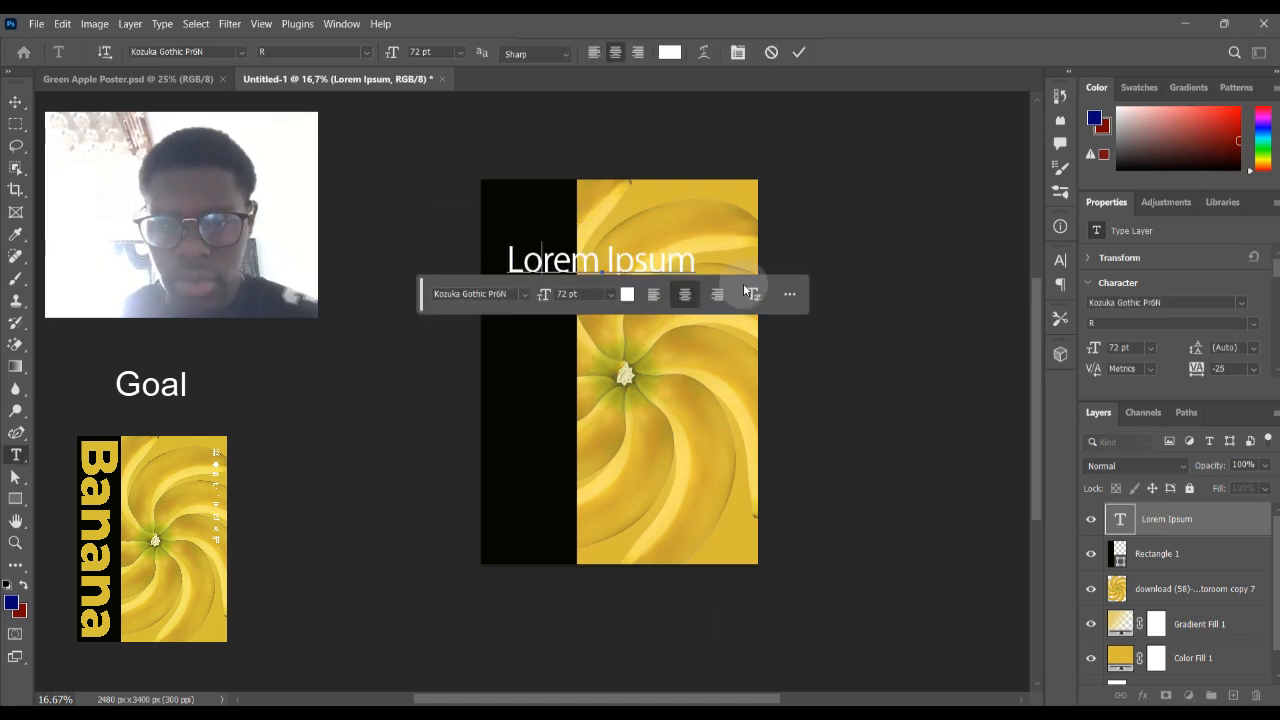